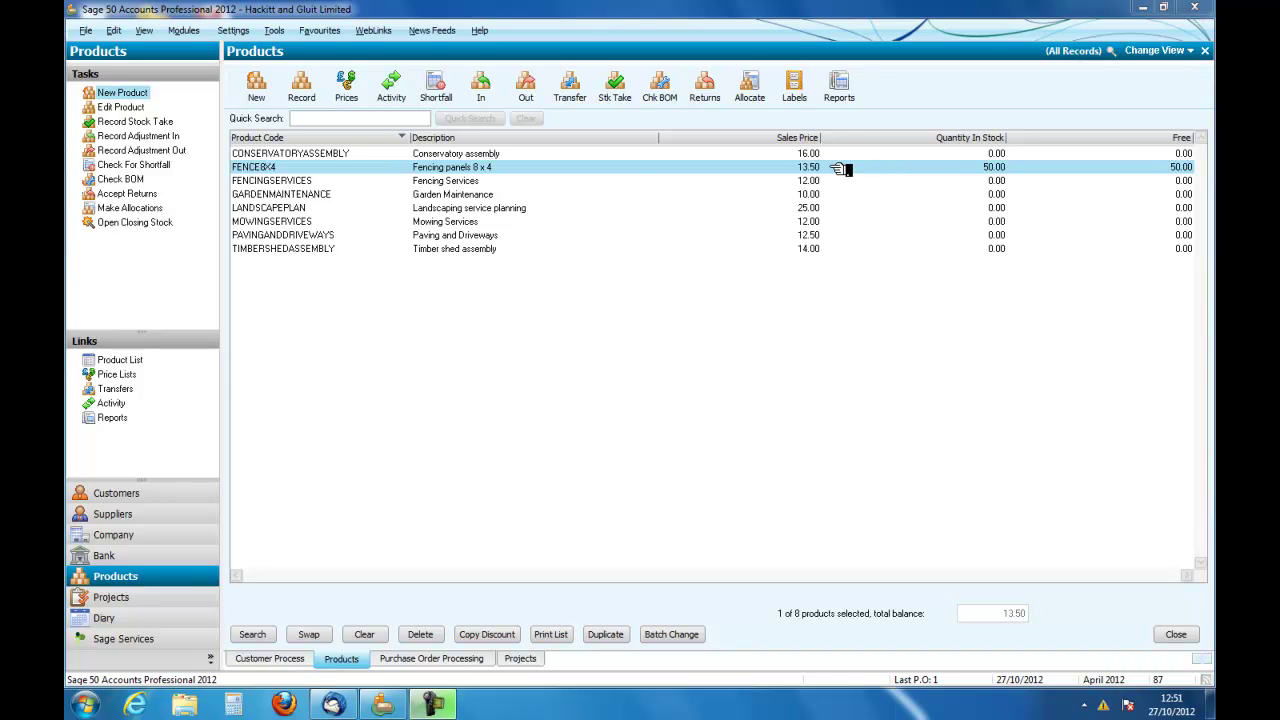
# - Create a new product with description 'Fencing panels 8 x 8', code FENCE8X8 and location 'Outside'
pyautogui.click(250, 84)
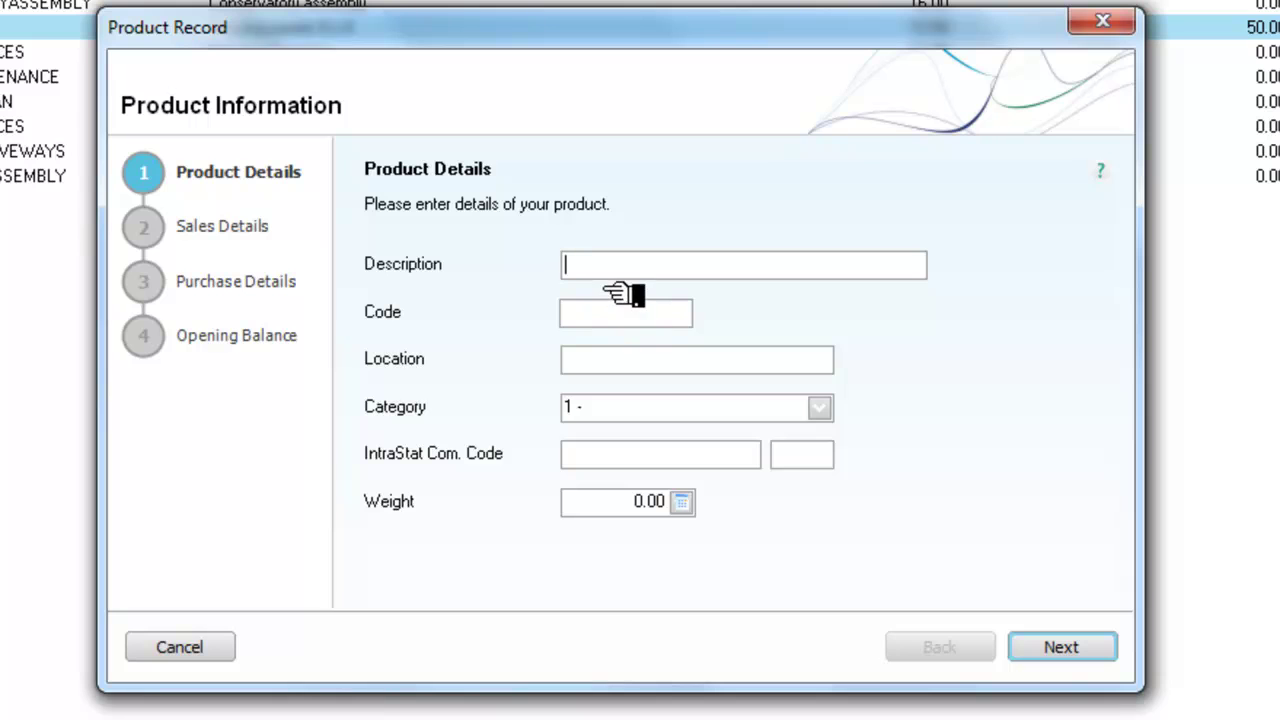
pyautogui.write('Fencing panels ')
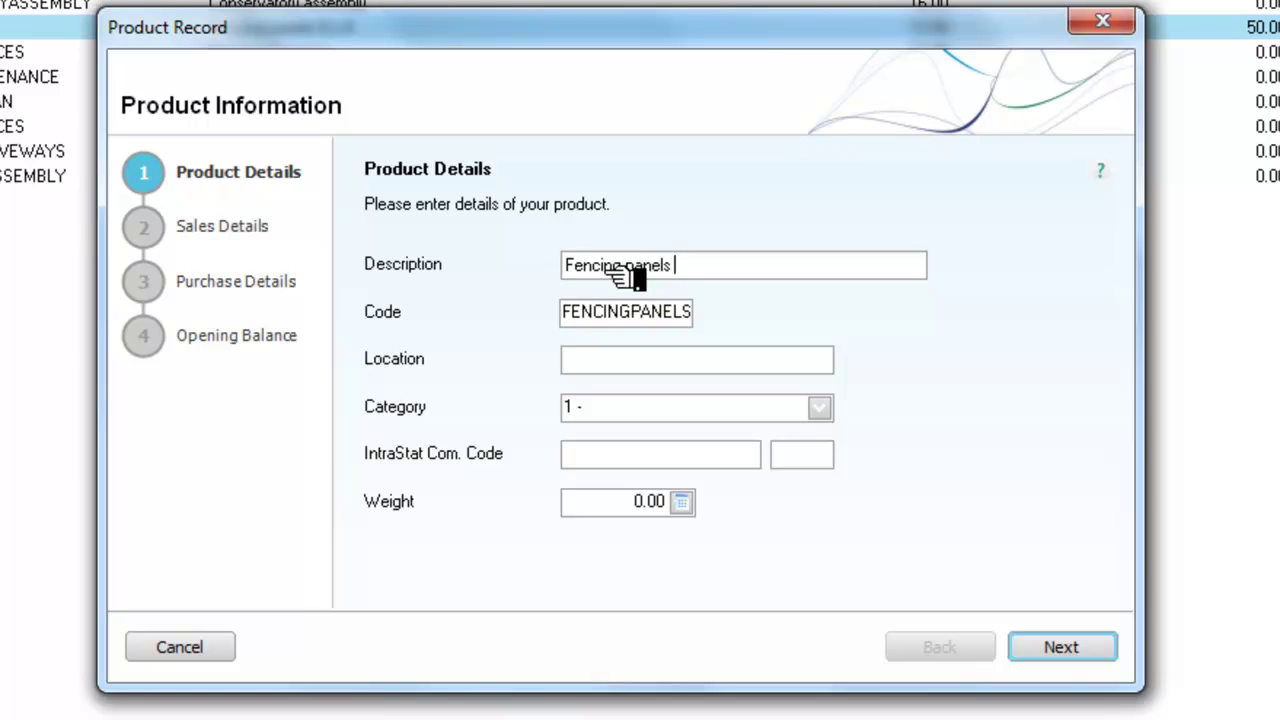
pyautogui.write('8 x 8')
pyautogui.press('Tab')
pyautogui.write('FE')
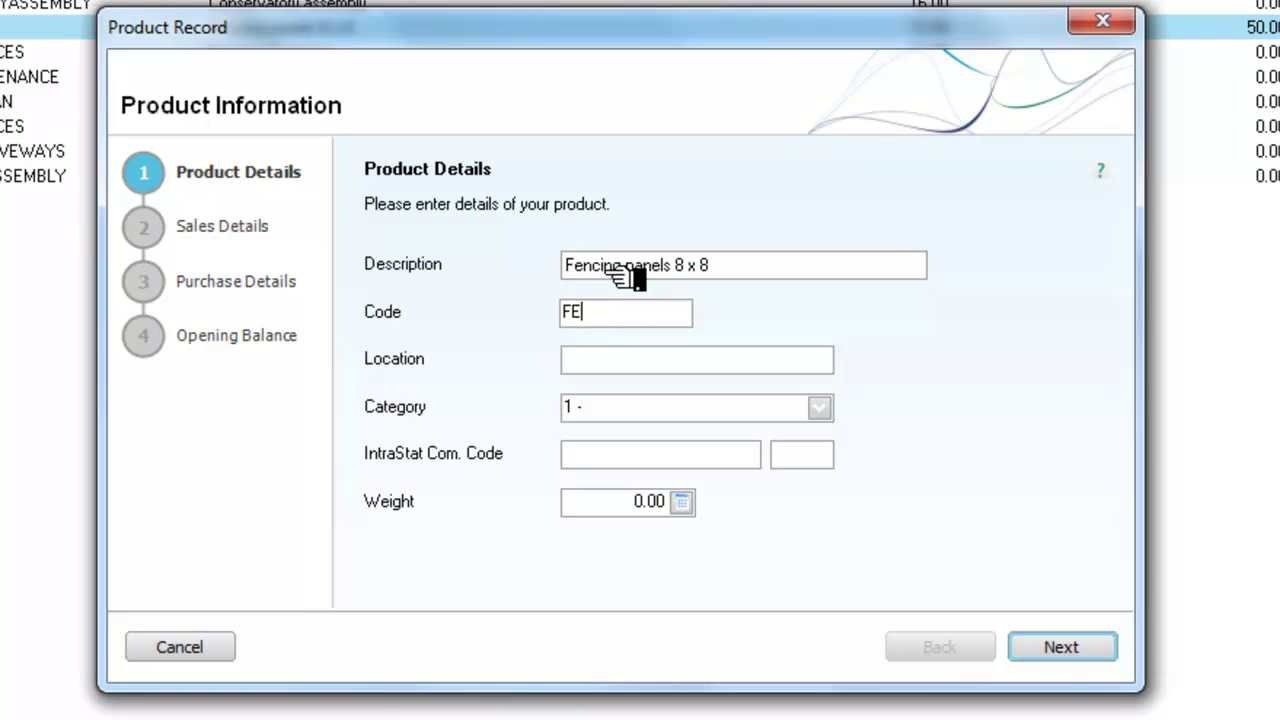
pyautogui.write('NCE8X8')
pyautogui.click(592, 354)
pyautogui.write('Ou')
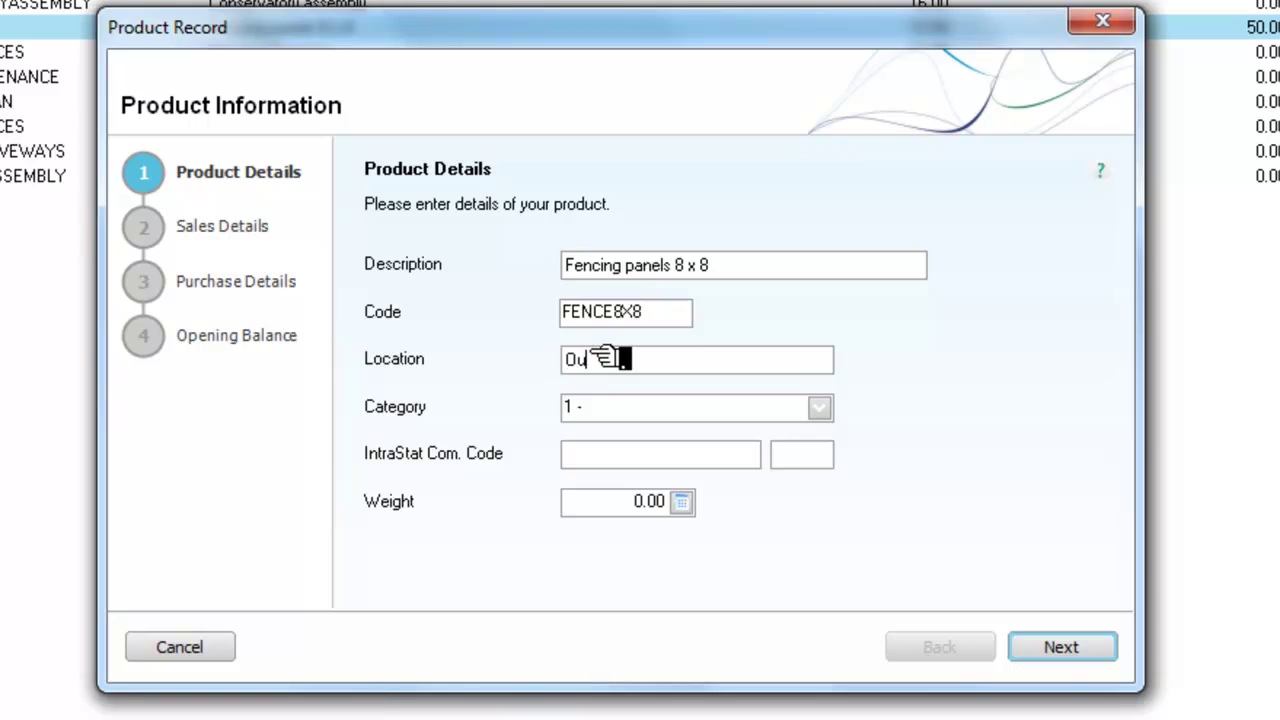
pyautogui.write('rsi')
pyautogui.press('BackSpace')
pyautogui.write('side')
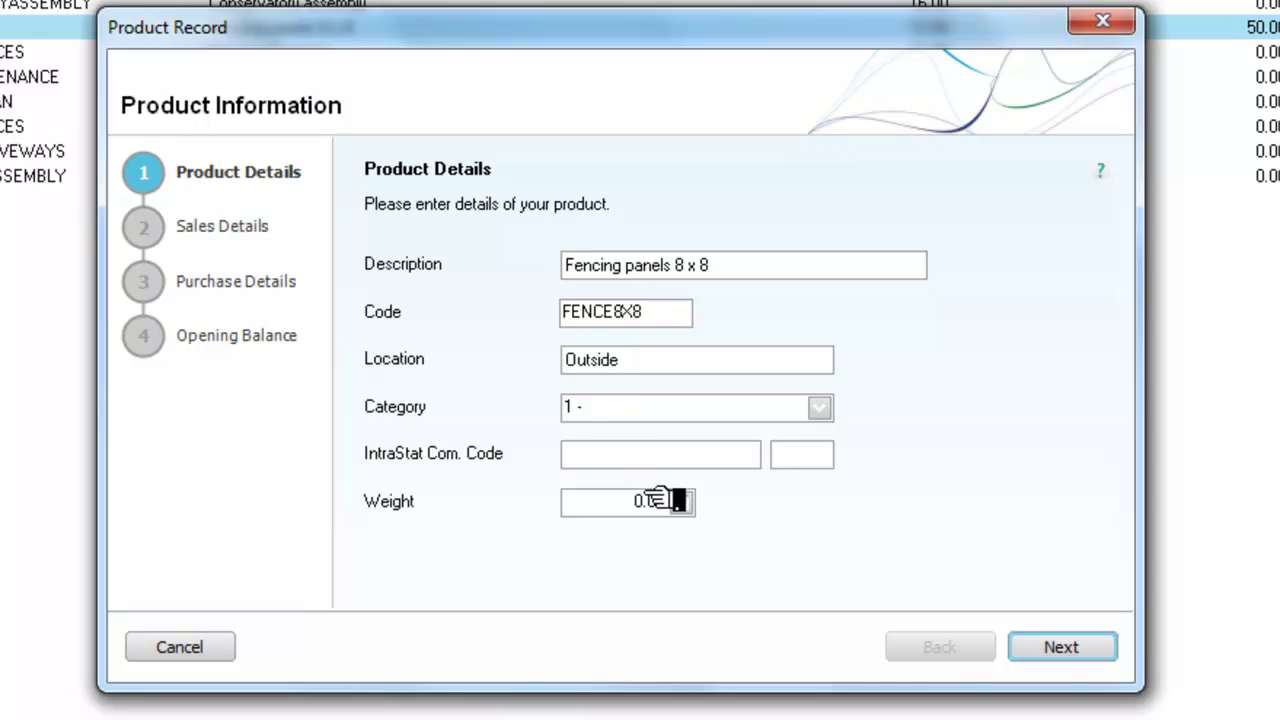
# - Set sale price 17.80, sales nominal code 4002 Other Sales and unit of sale 'Each'
pyautogui.click(1030, 645)
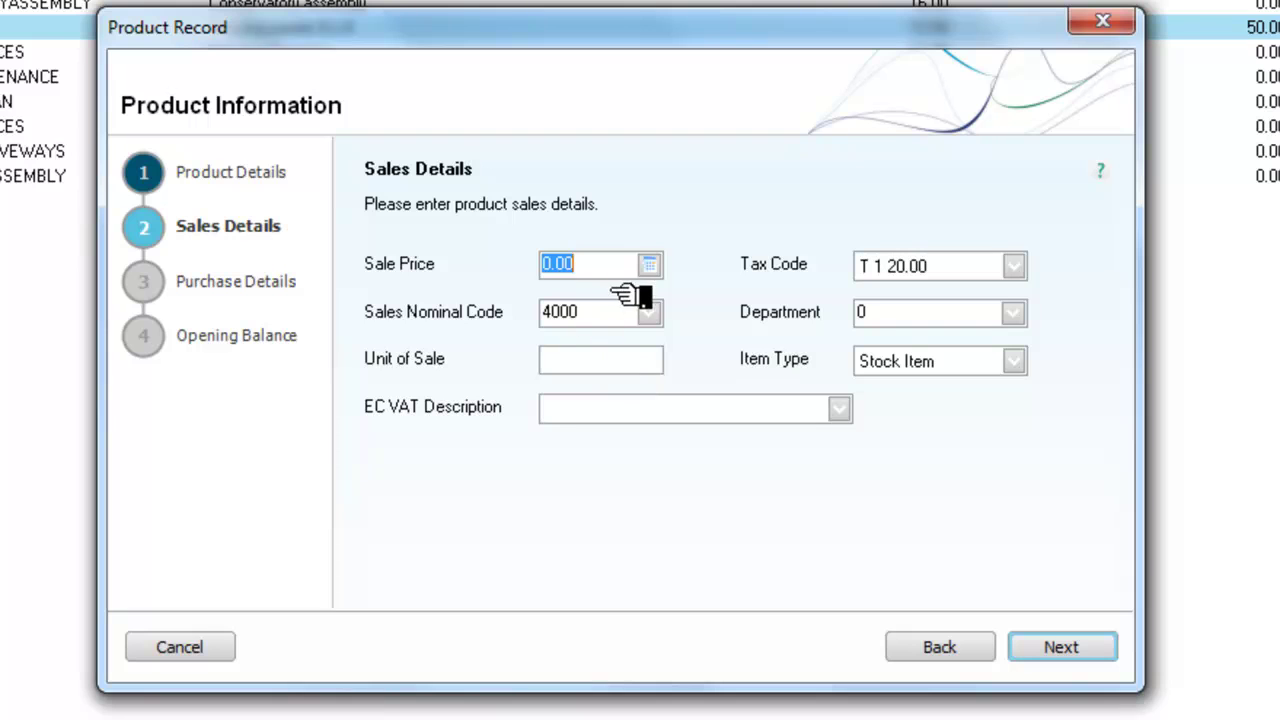
pyautogui.write('17.80')
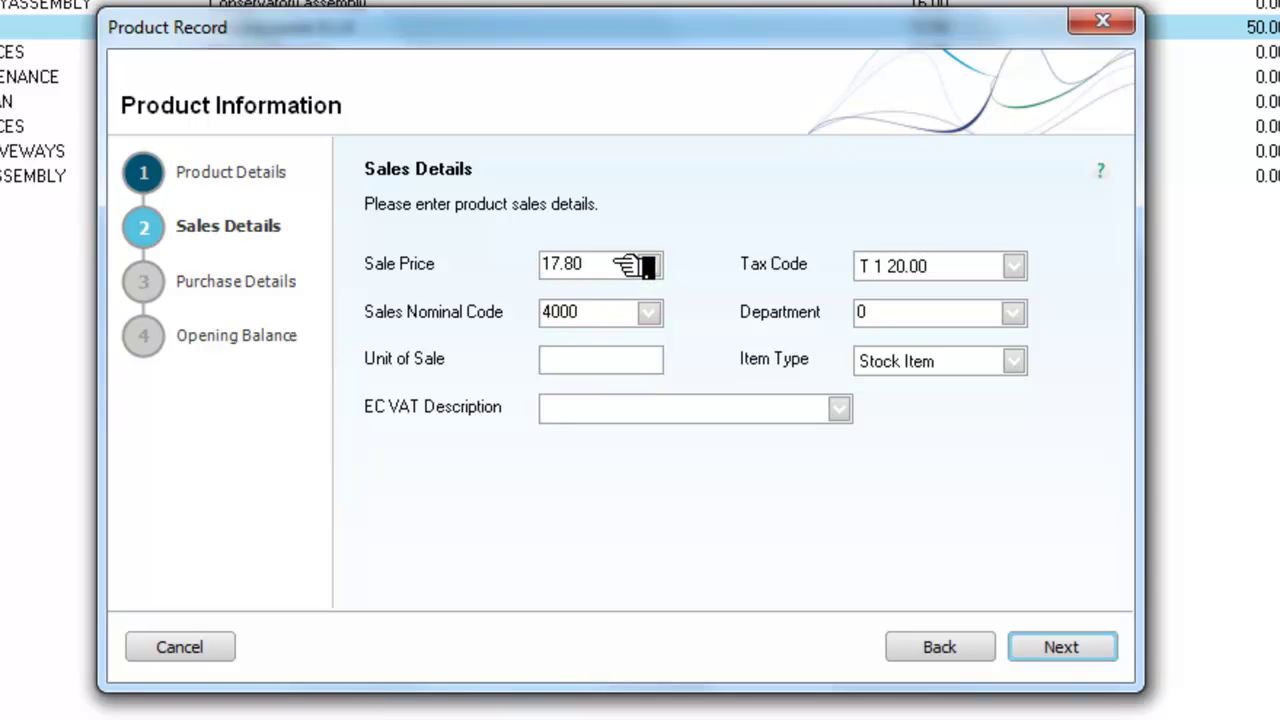
pyautogui.press('Tab')
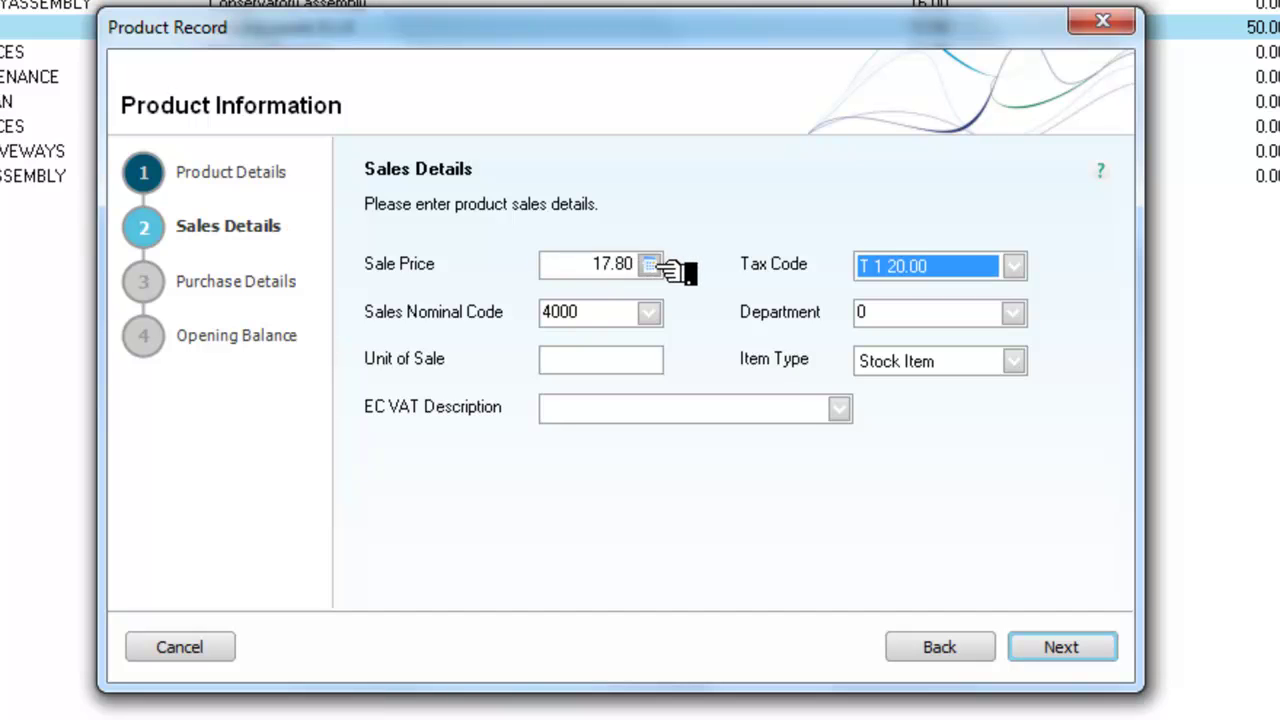
pyautogui.press('Tab')
pyautogui.click(650, 314)
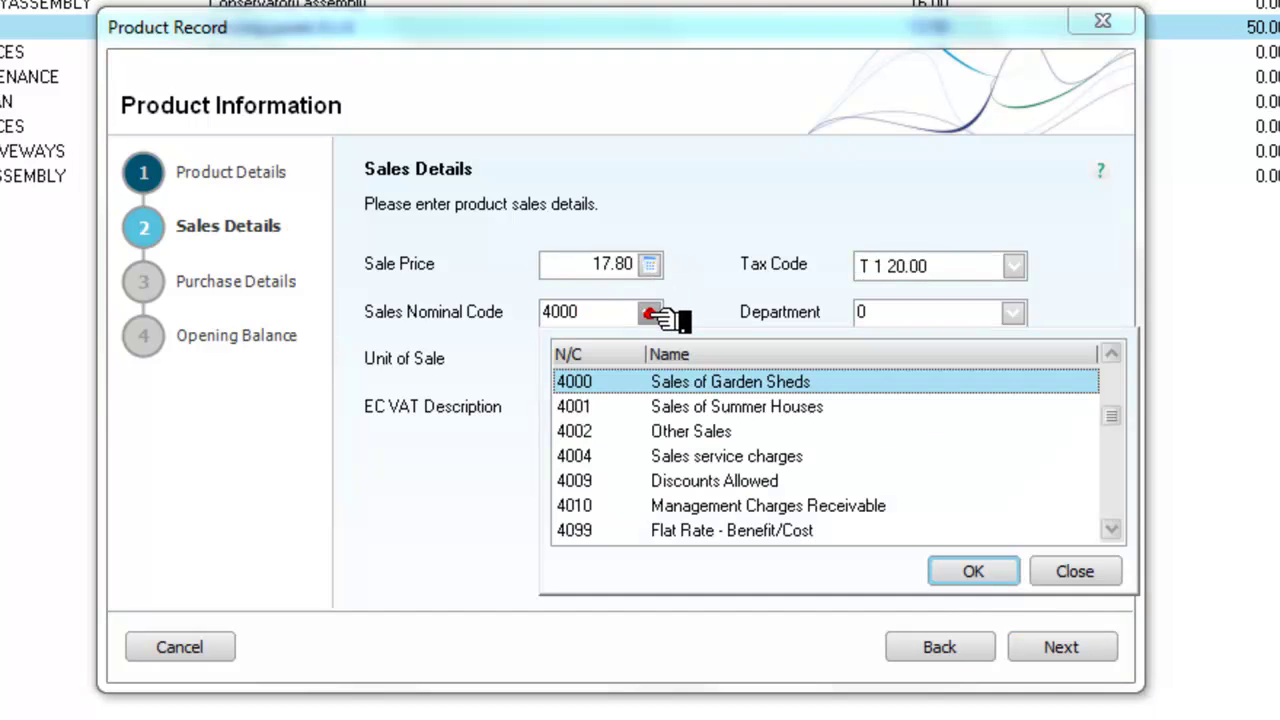
pyautogui.click(705, 435)
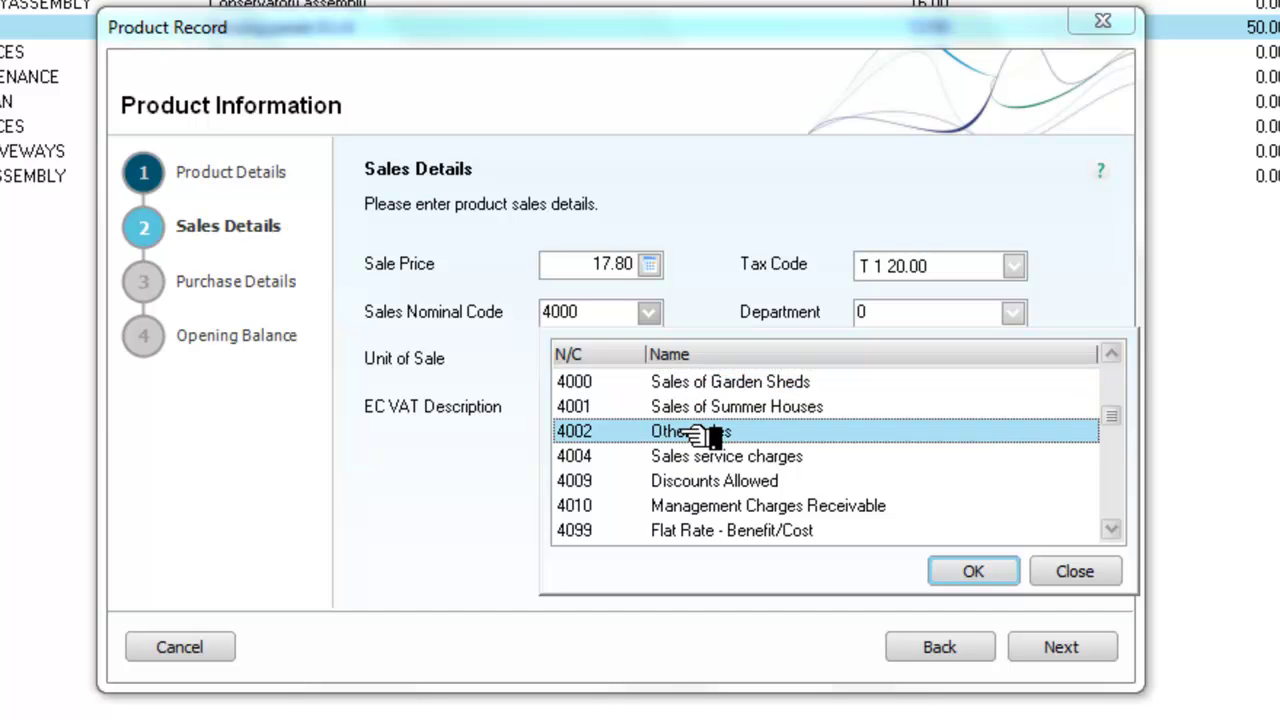
pyautogui.click(980, 573)
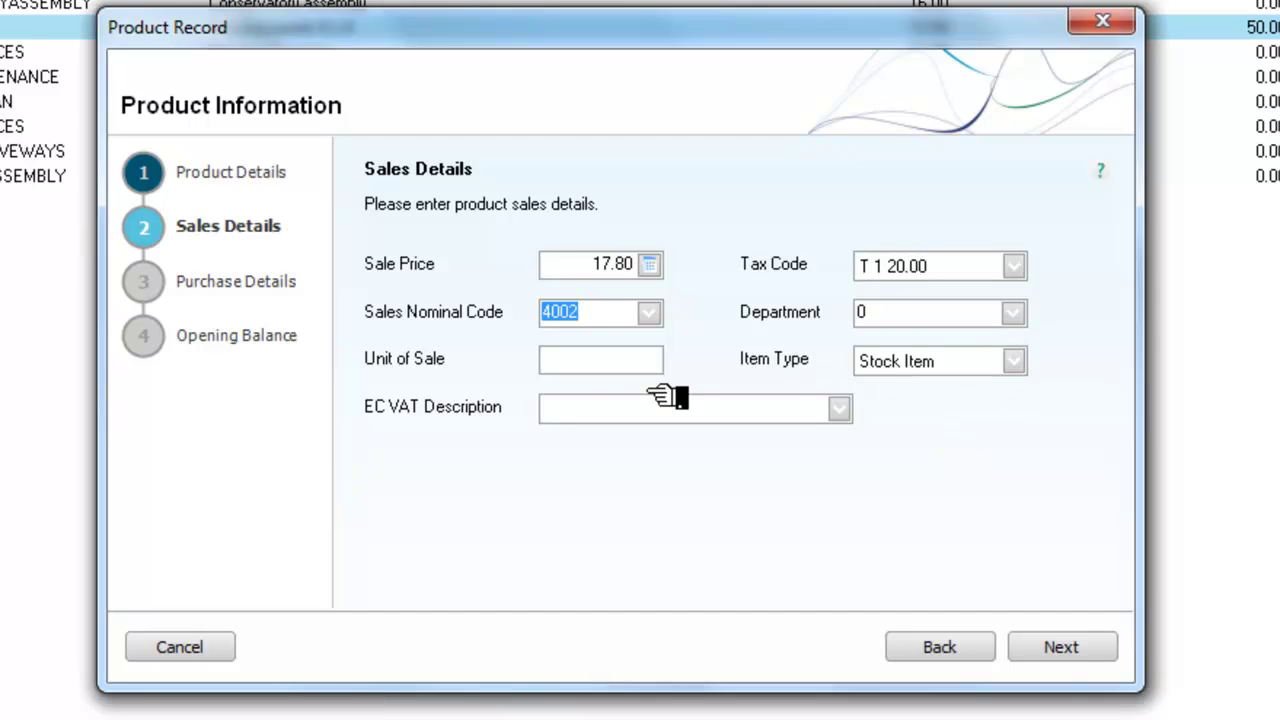
pyautogui.click(585, 368)
pyautogui.write('Each')
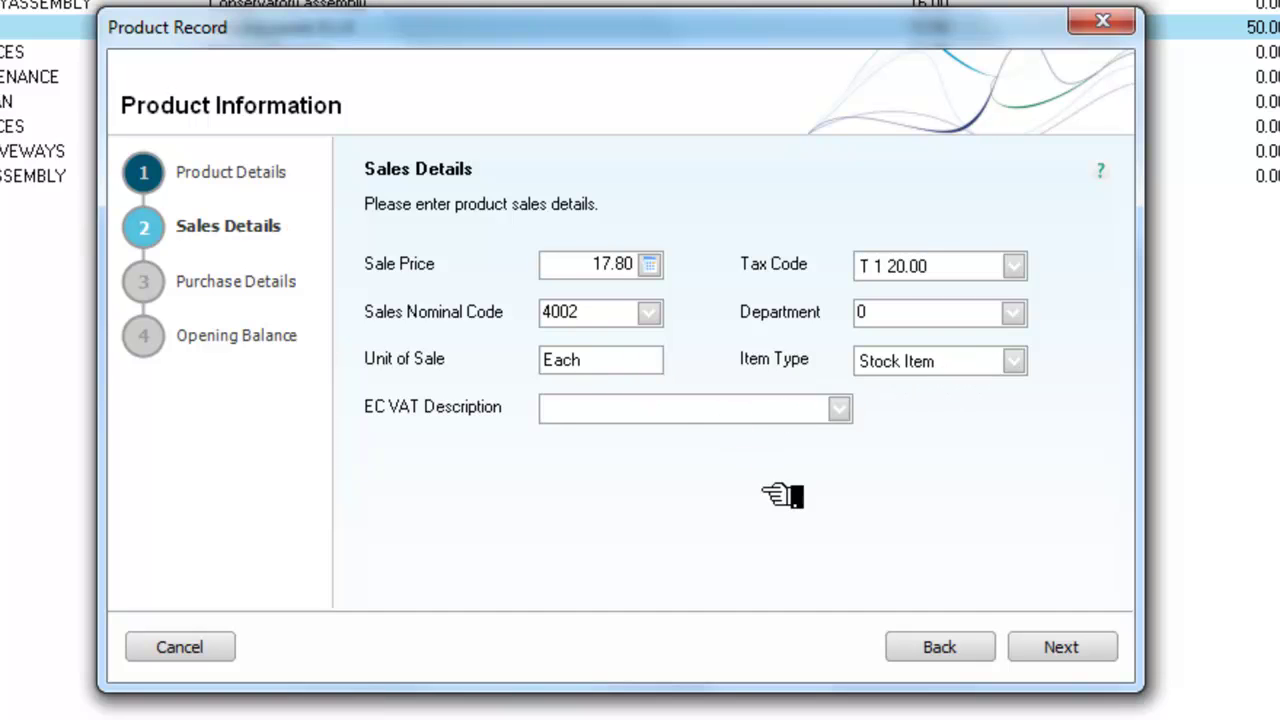
pyautogui.click(1060, 652)
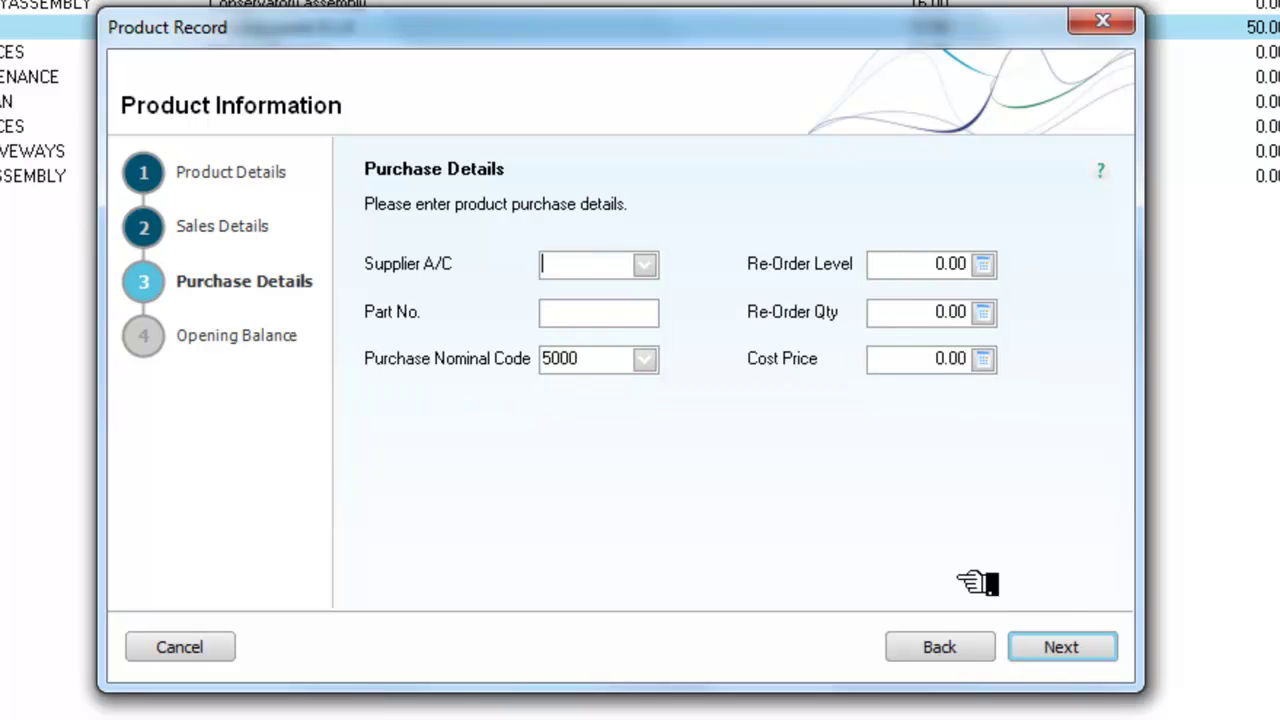
# - Set supplier Forest Timber, re-order level 10 and re-order quantity 50
pyautogui.click(642, 265)
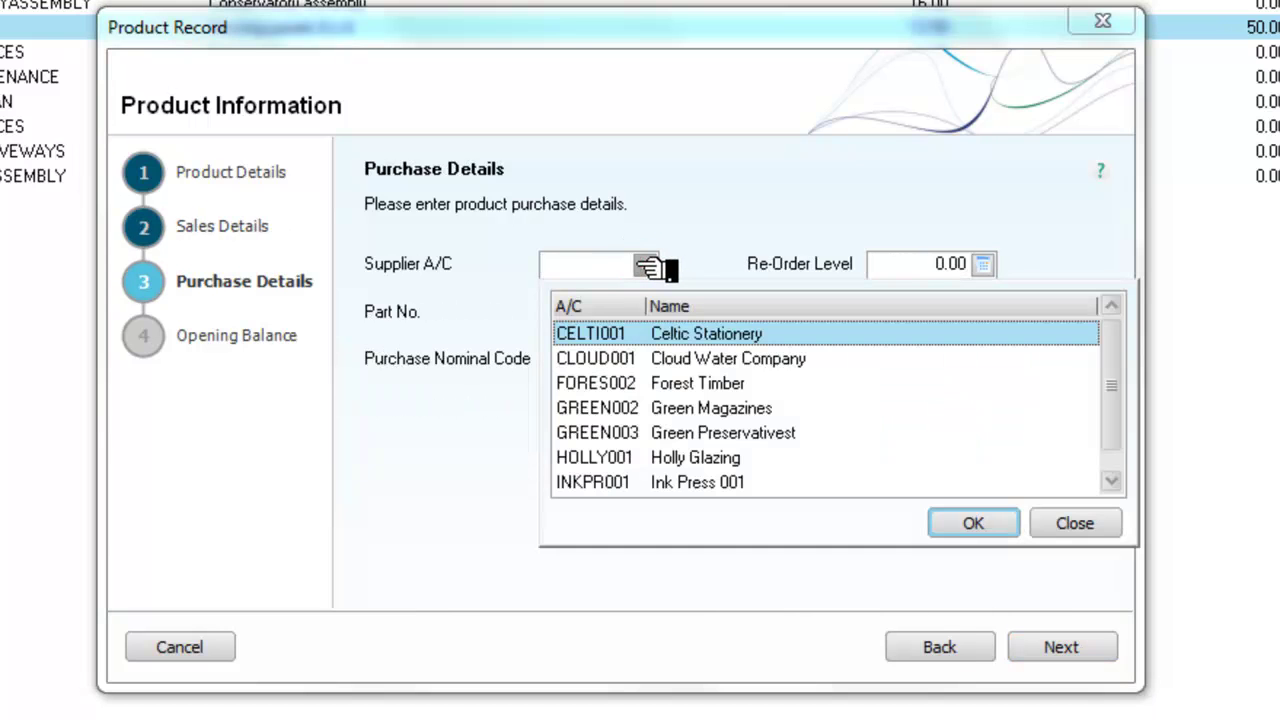
pyautogui.click(712, 388)
pyautogui.click(975, 525)
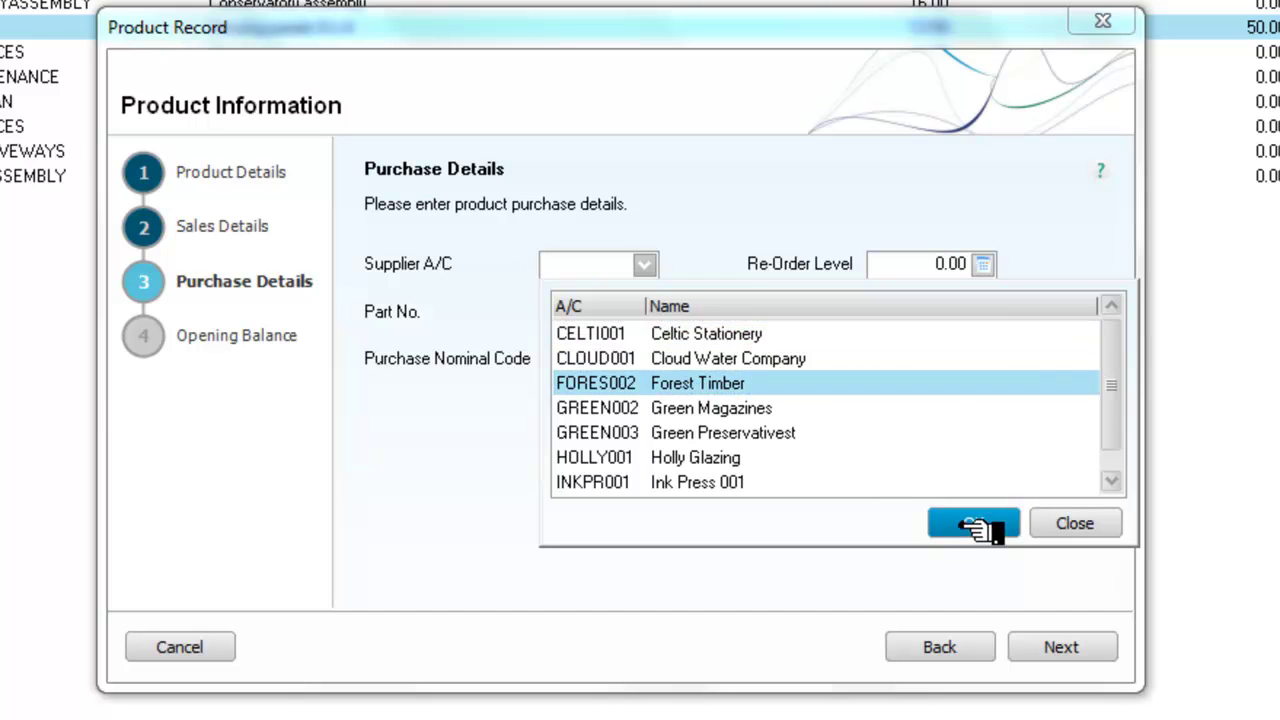
pyautogui.click(935, 265)
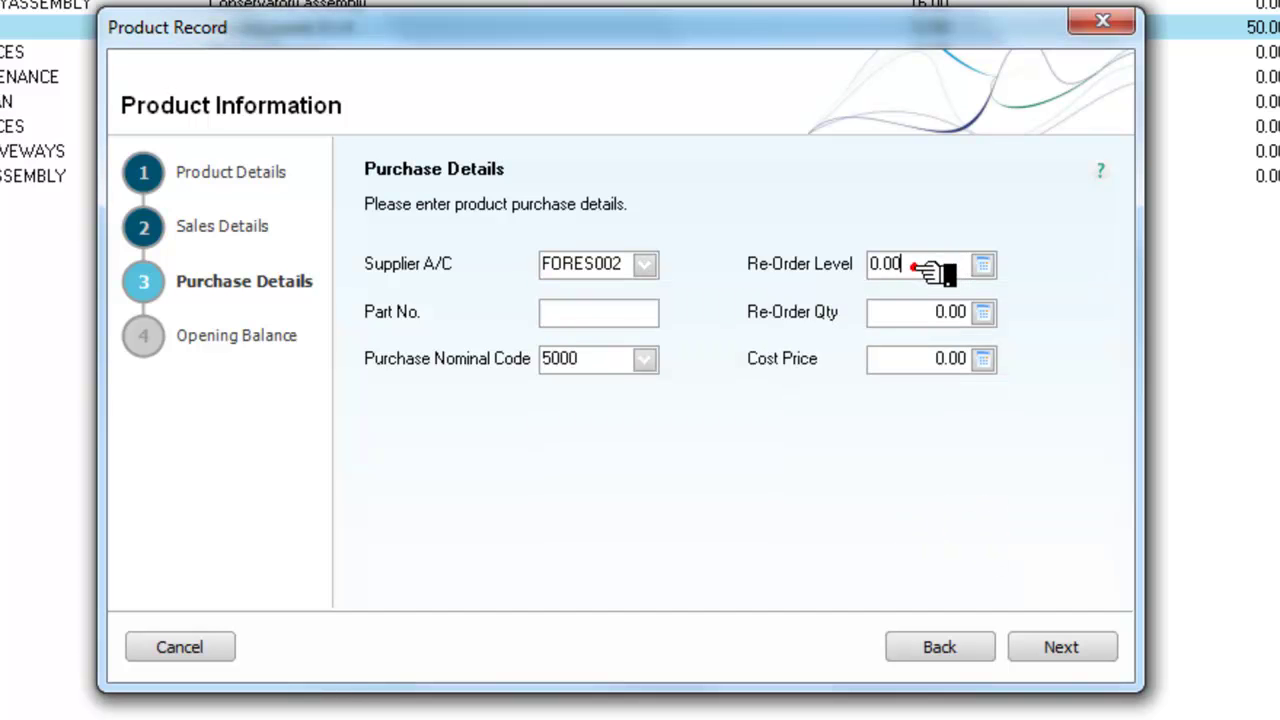
pyautogui.moveTo(884, 263); pyautogui.dragTo(850, 266)
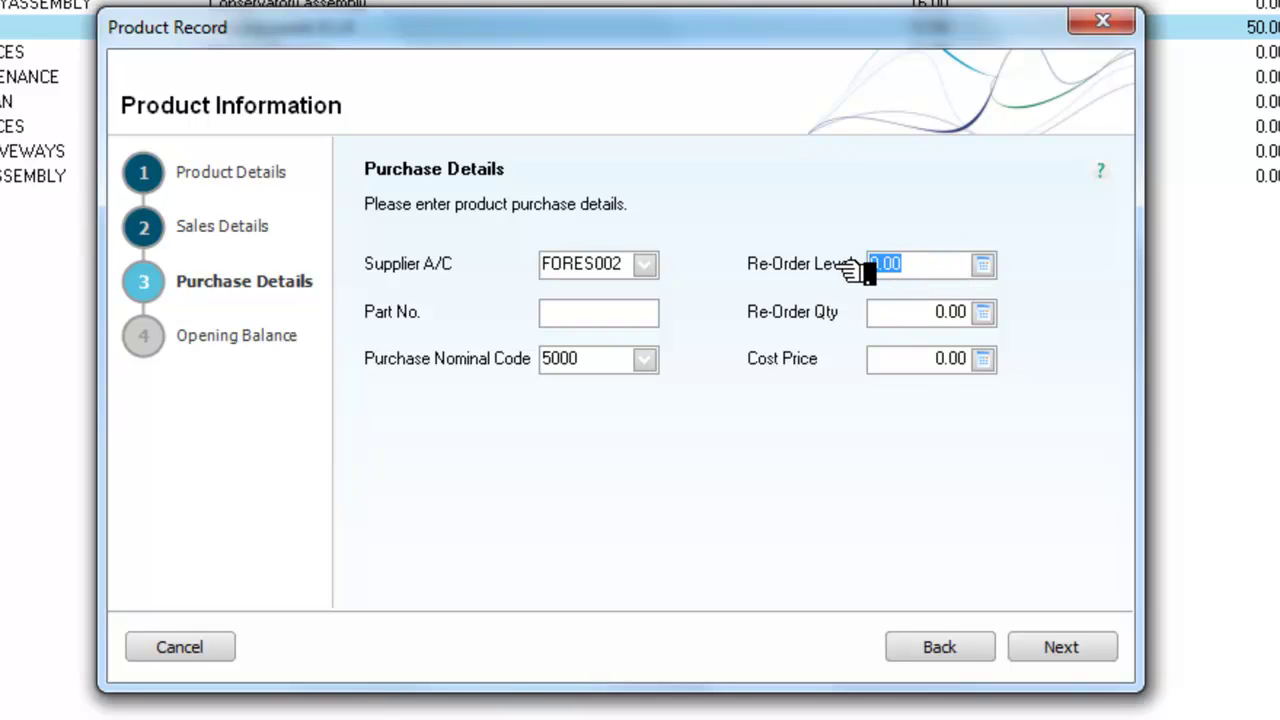
pyautogui.write('10')
pyautogui.click(894, 324)
pyautogui.write('50')
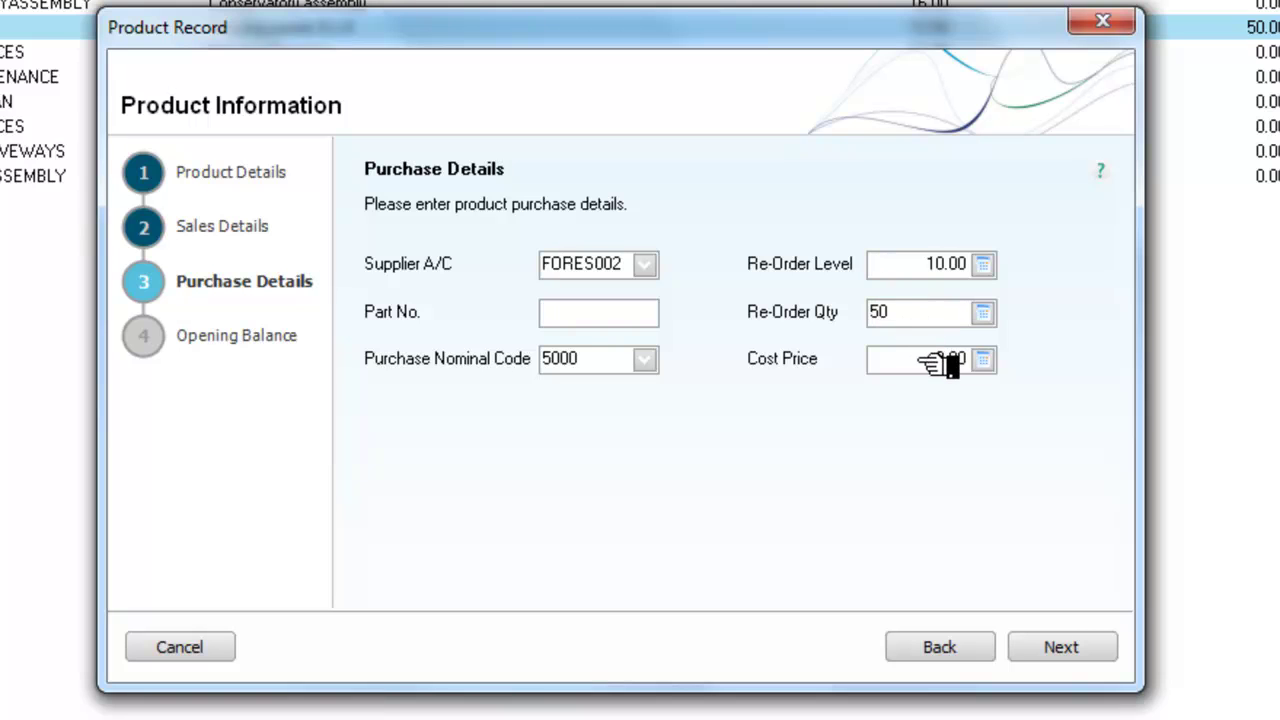
# - Keep purchase nominal code 5000, set cost price 10.00, and create without an opening balance
pyautogui.press('Tab')
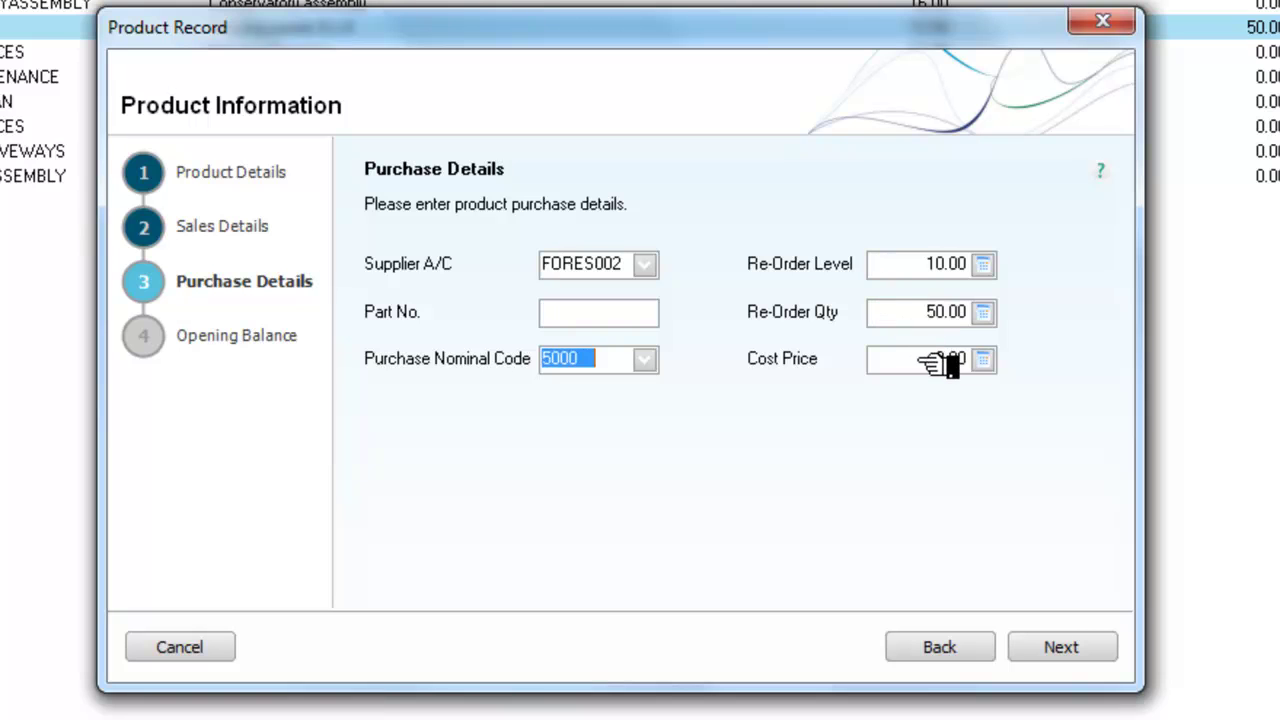
pyautogui.click(644, 359)
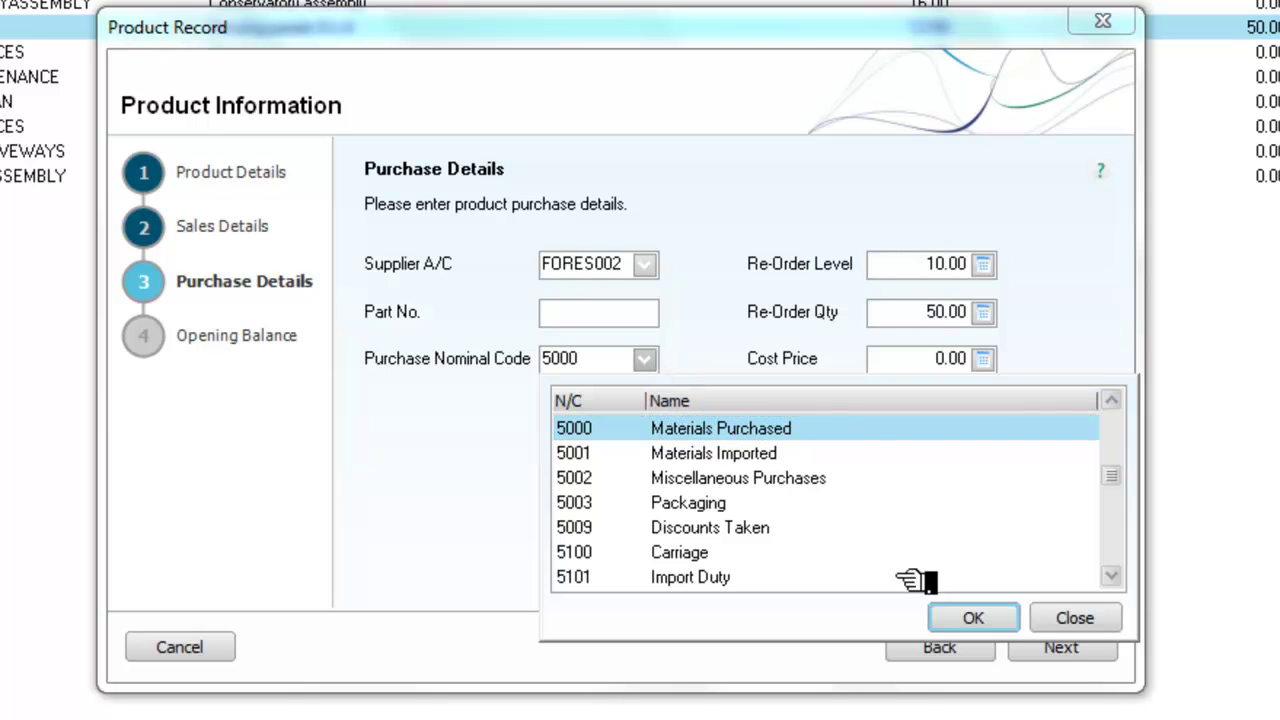
pyautogui.click(995, 616)
pyautogui.press('Tab')
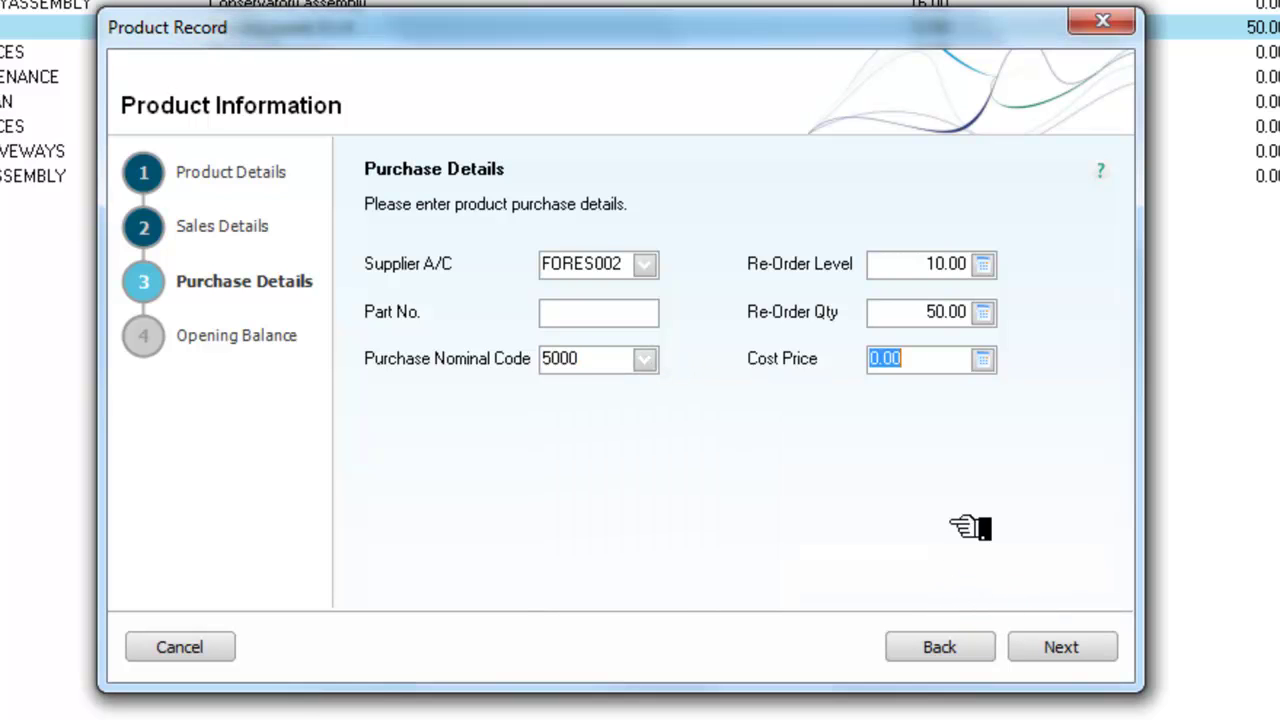
pyautogui.write('10.00')
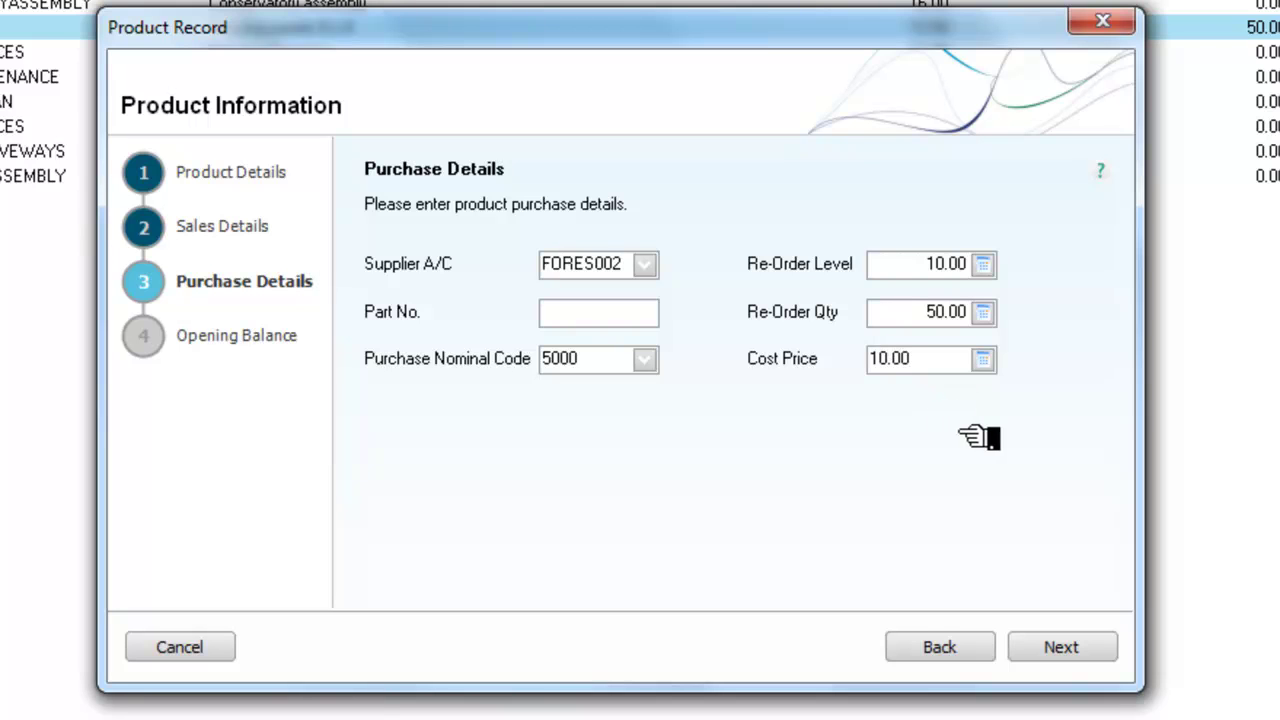
pyautogui.press('Tab')
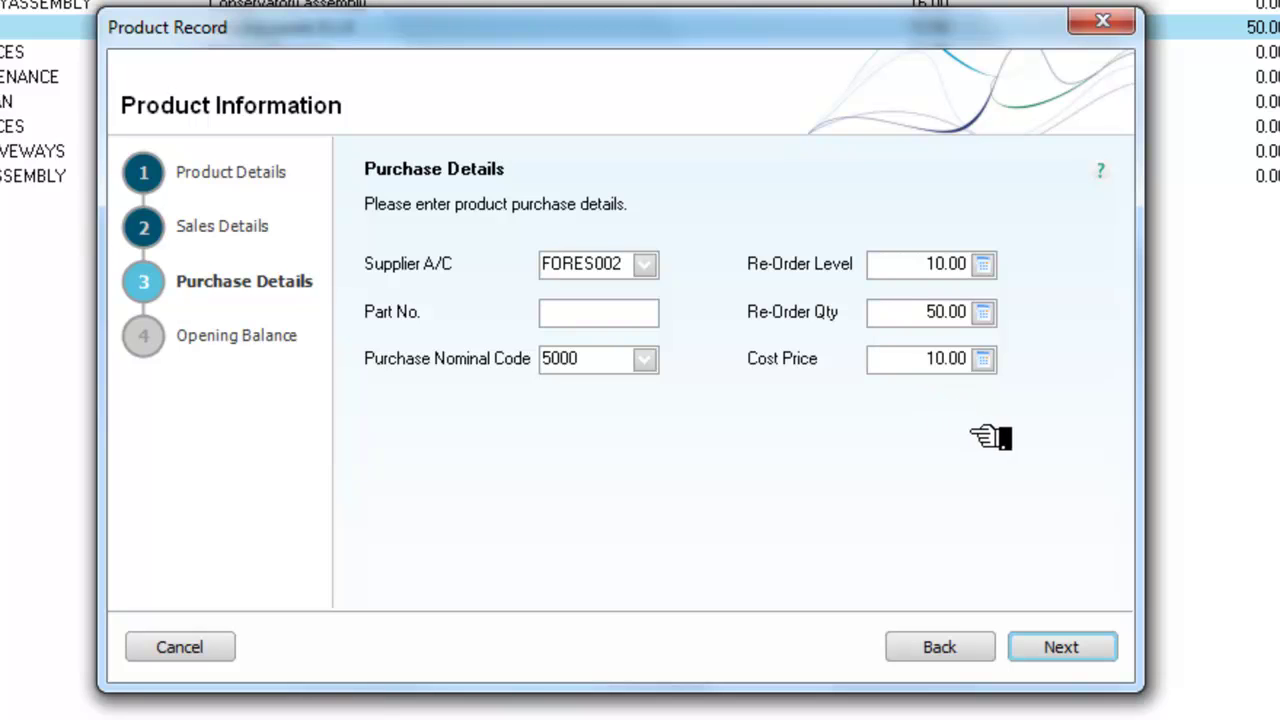
pyautogui.click(1060, 648)
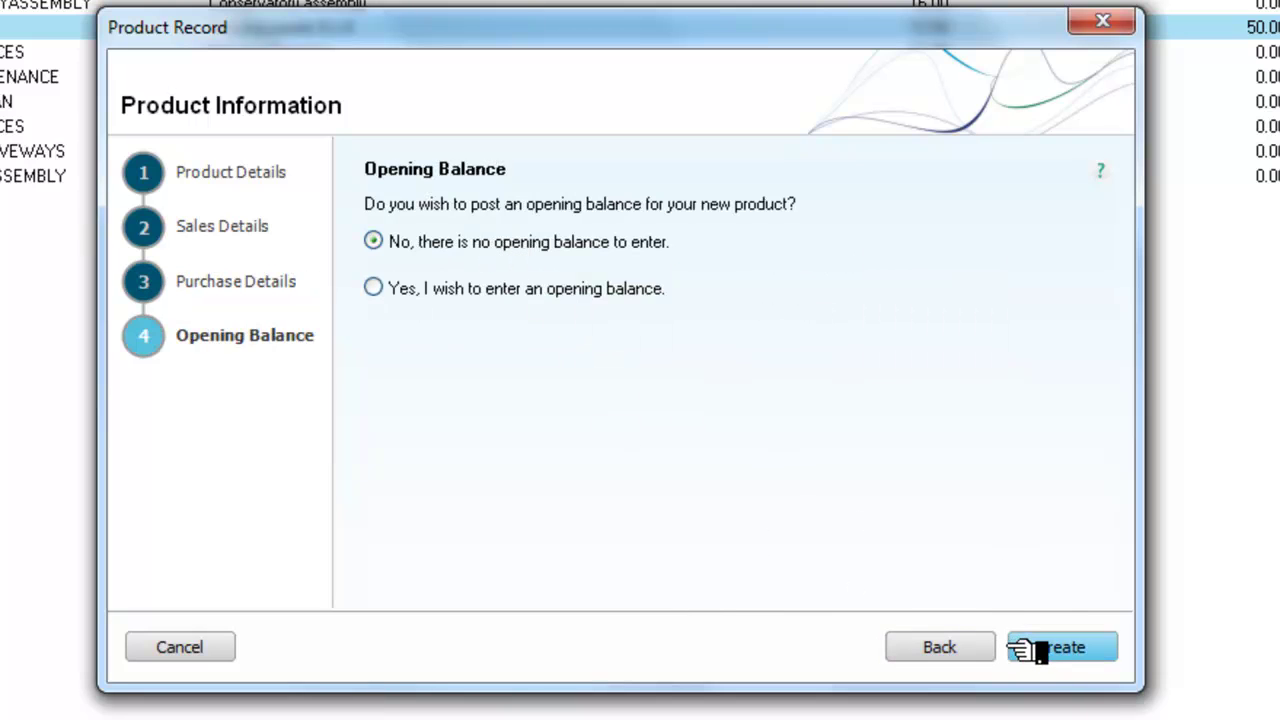
pyautogui.click(1040, 650)
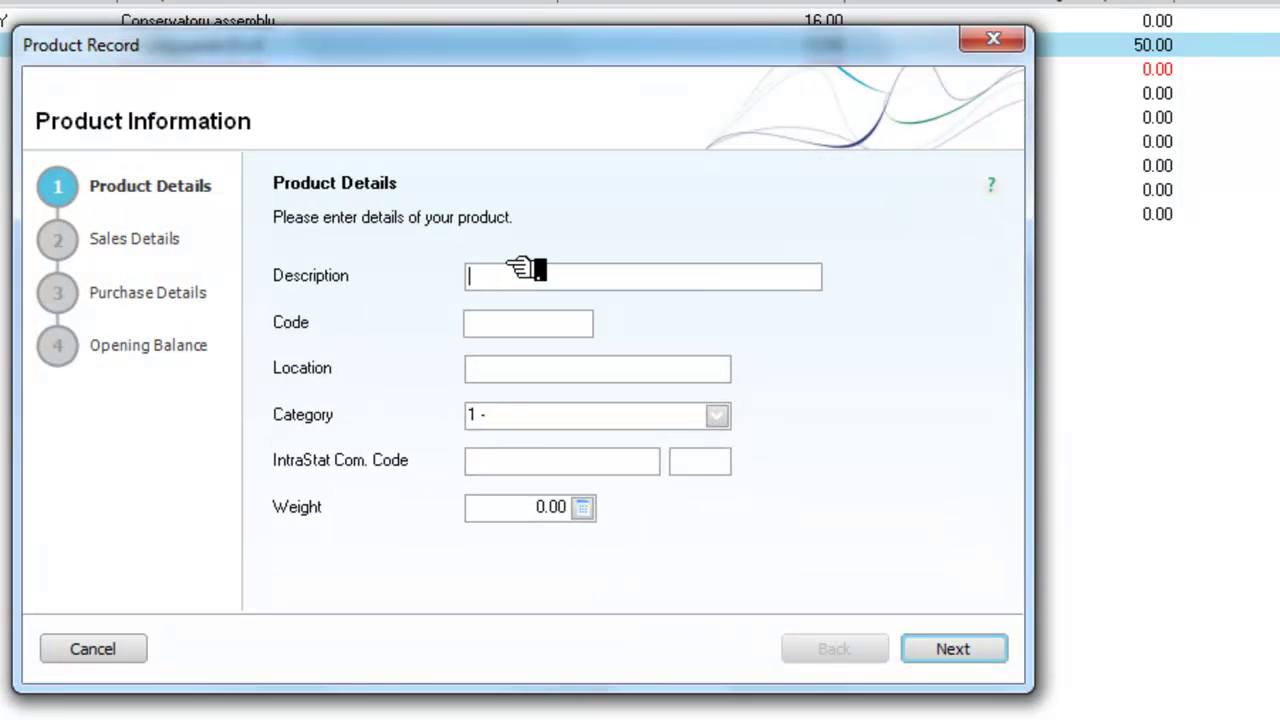
# - Create a product with description 'Fencing 8x6', code FENCE8X6 and location 'Outside'
pyautogui.write('Fencing')
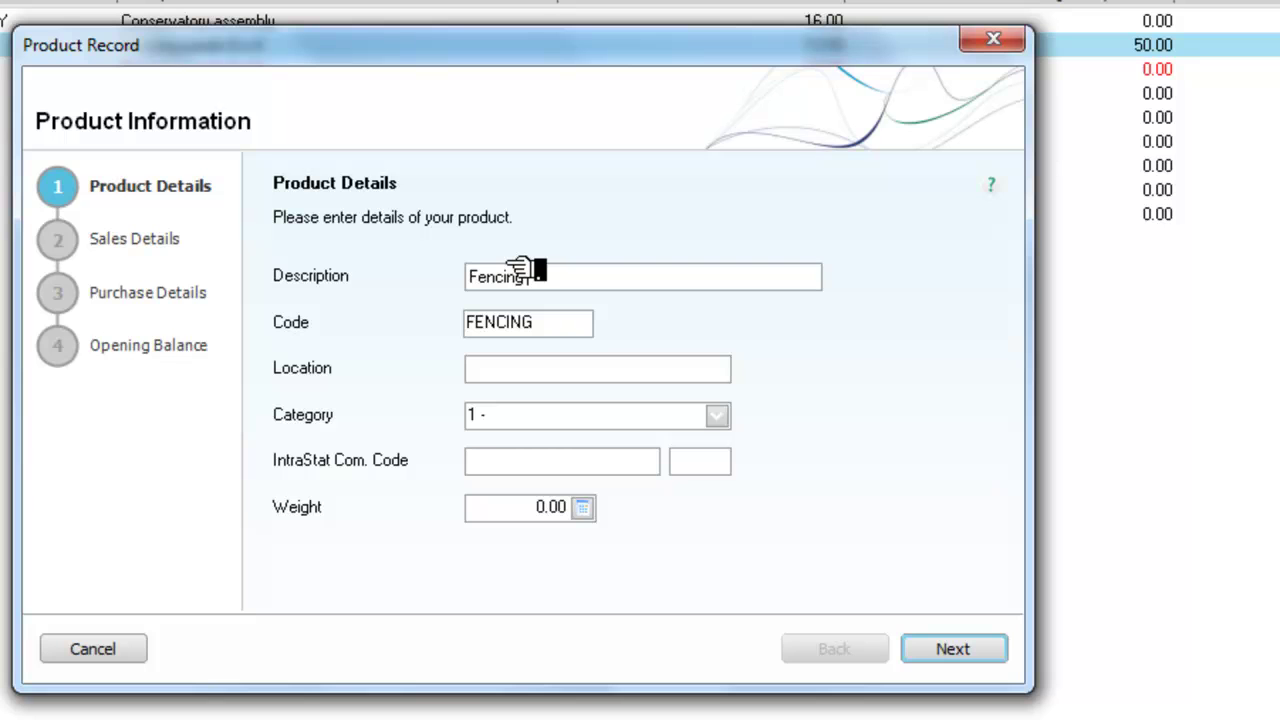
pyautogui.write(' 8x6')
pyautogui.press('Tab')
pyautogui.write('FENCE8X6')
pyautogui.click(530, 274)
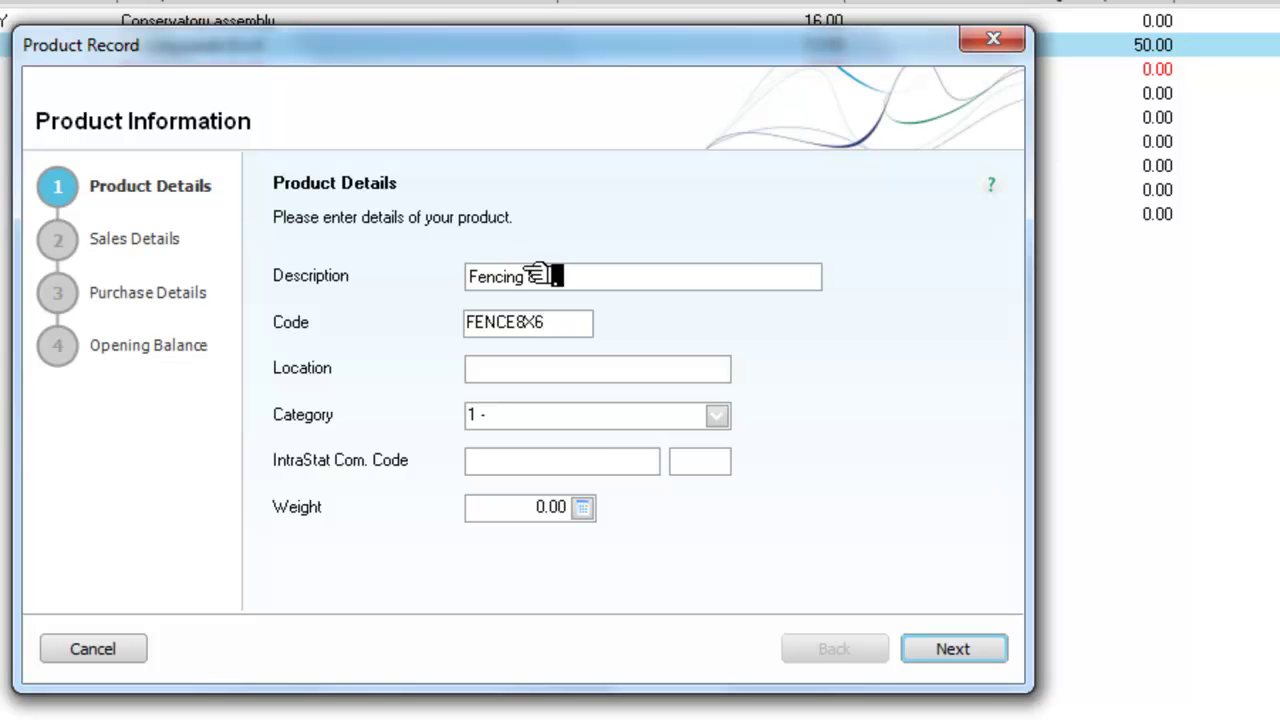
pyautogui.write('Outside')
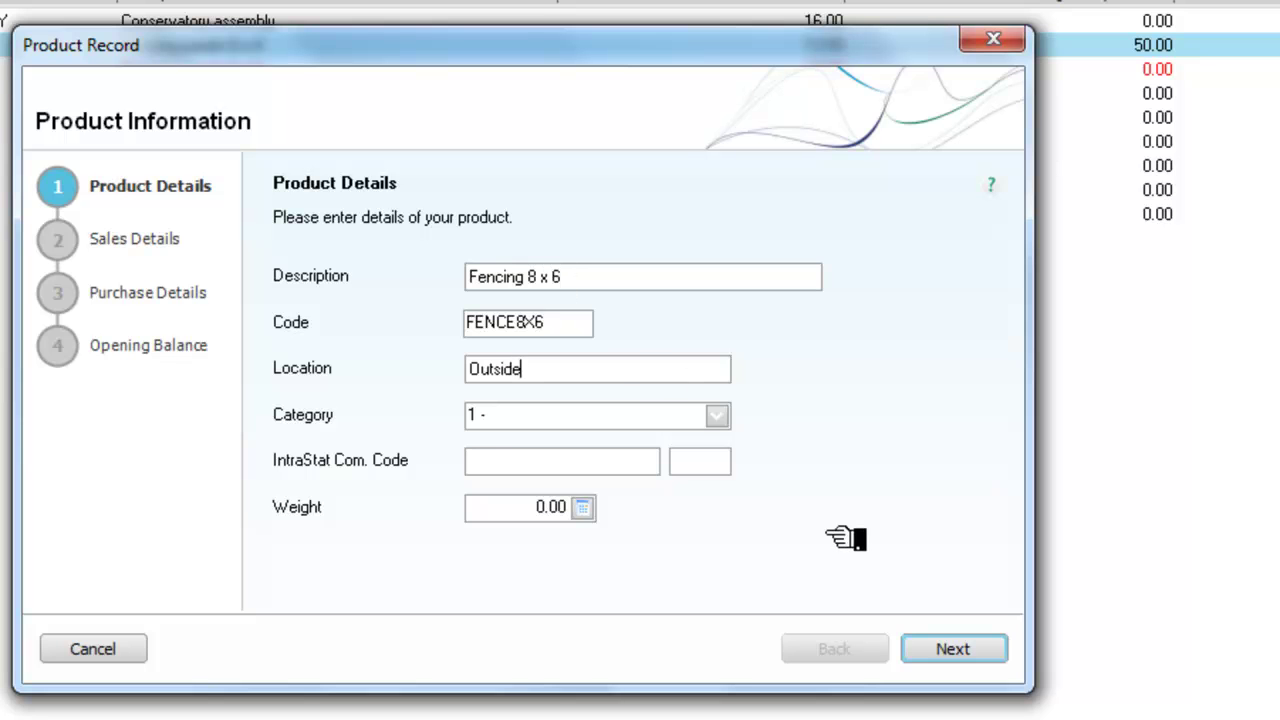
# - Set FENCE8X6's sale price to 13.45, sales nominal code 4002 Other Sales and unit 'Each'
pyautogui.click(955, 650)
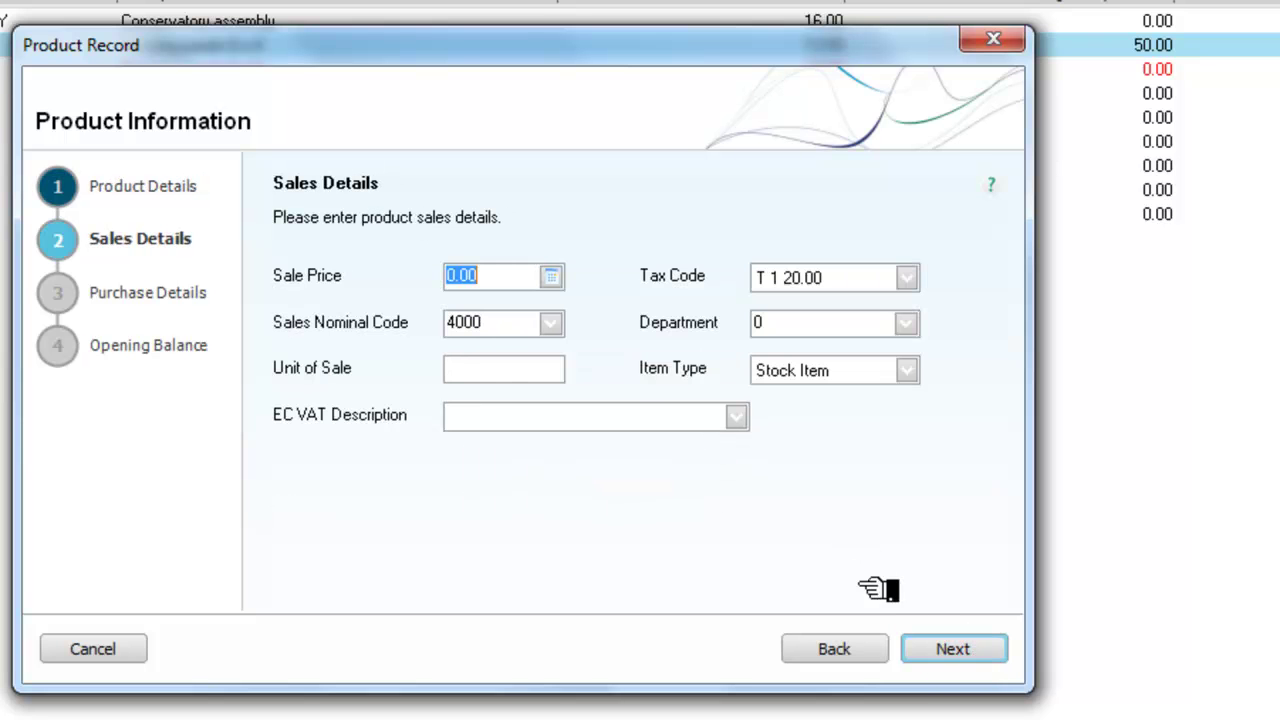
pyautogui.write('13')
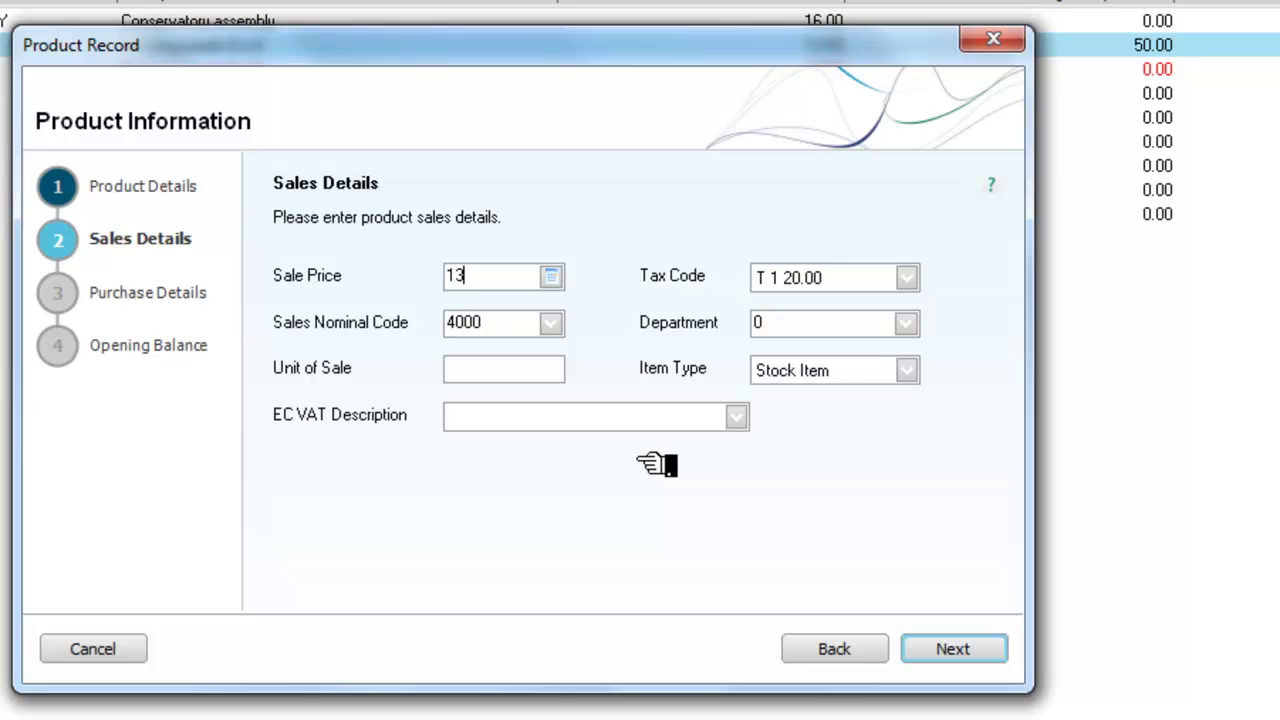
pyautogui.write('.45')
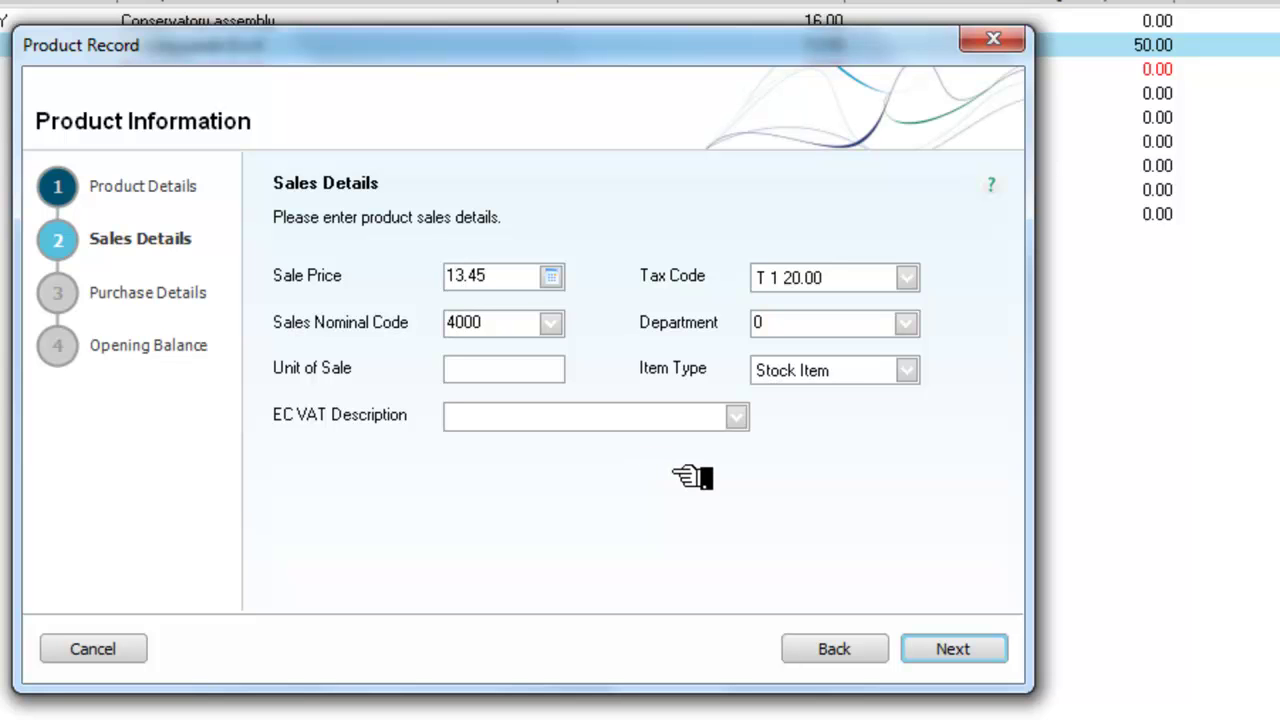
pyautogui.press('Tab')
pyautogui.press('Tab')
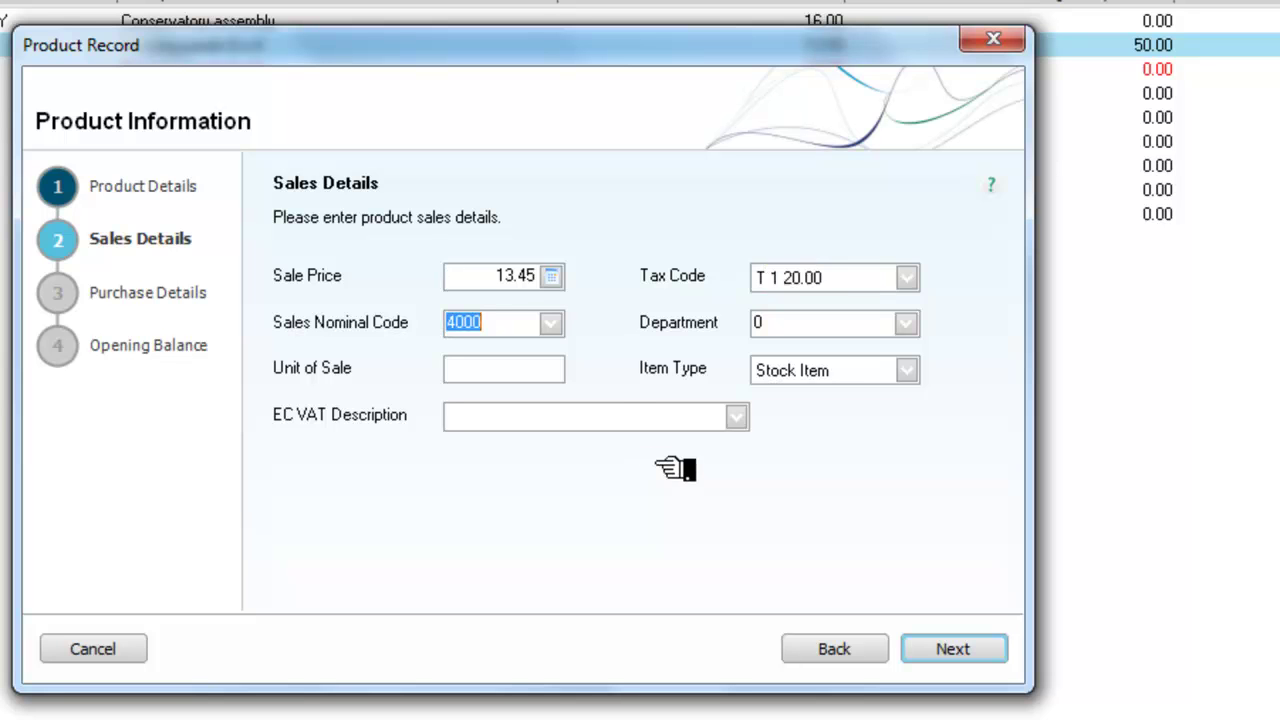
pyautogui.click(551, 322)
pyautogui.click(590, 451)
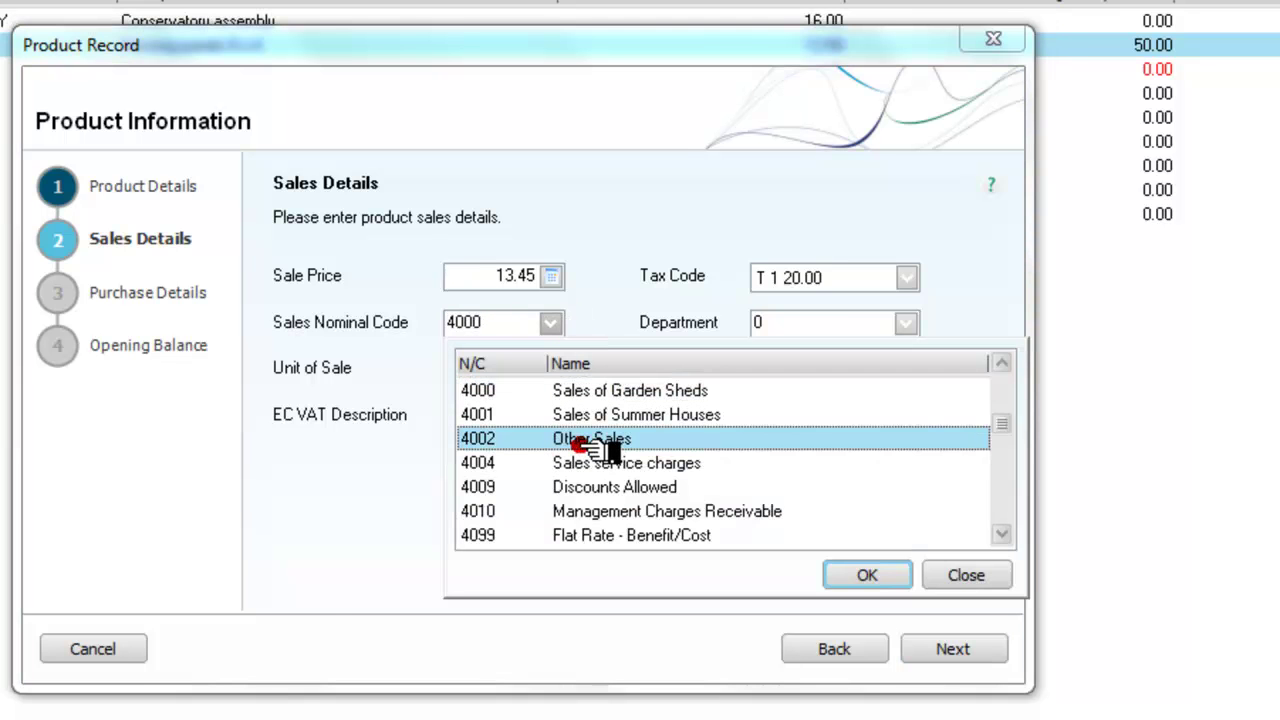
pyautogui.click(866, 576)
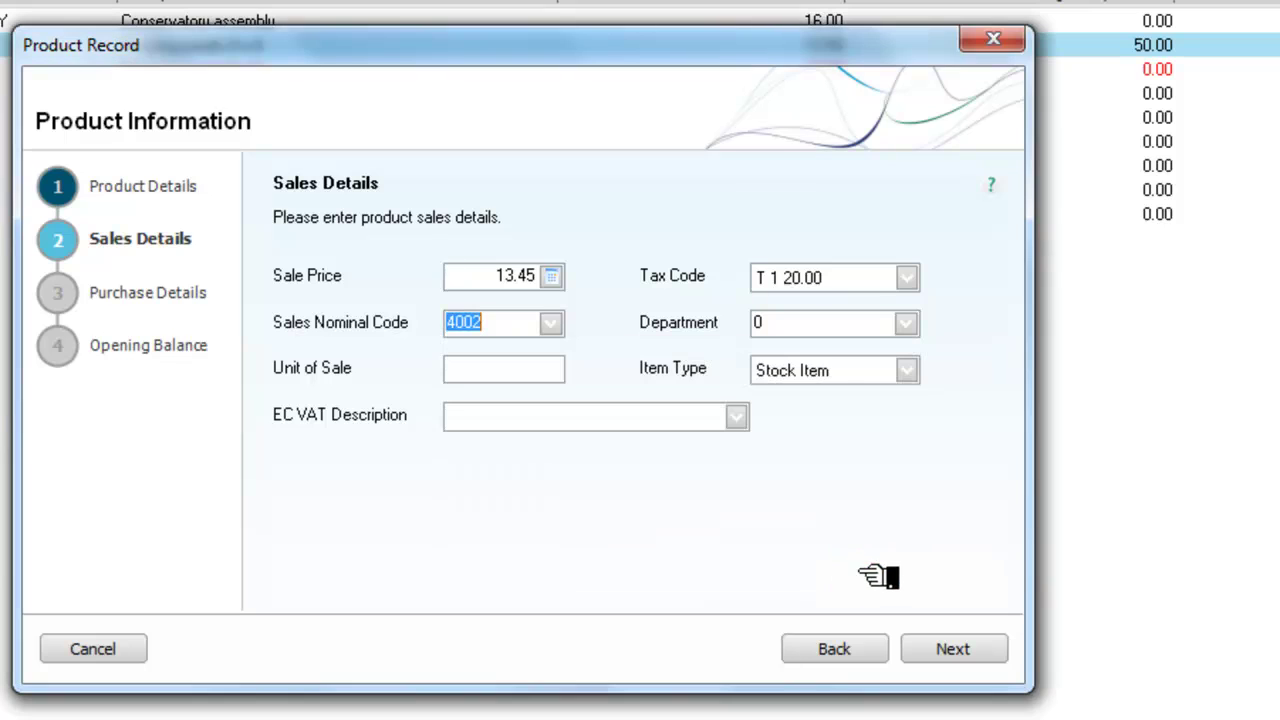
pyautogui.click(490, 372)
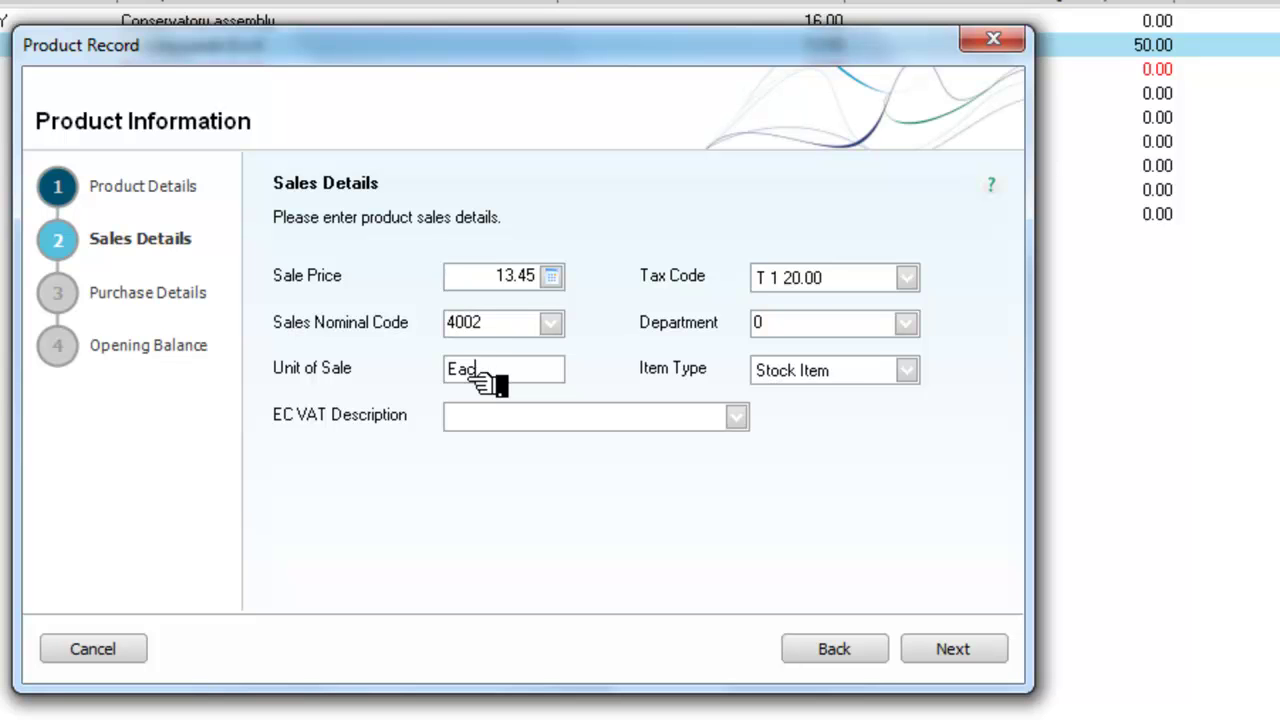
pyautogui.press('Tab')
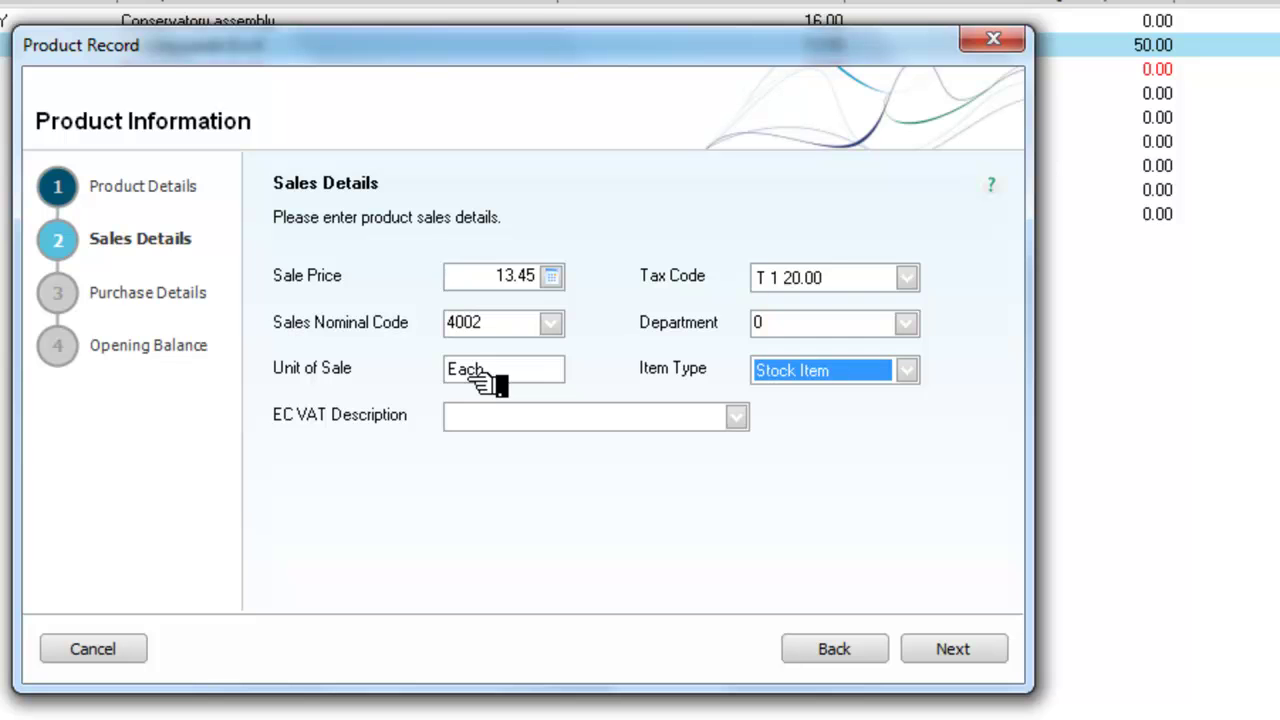
pyautogui.click(945, 650)
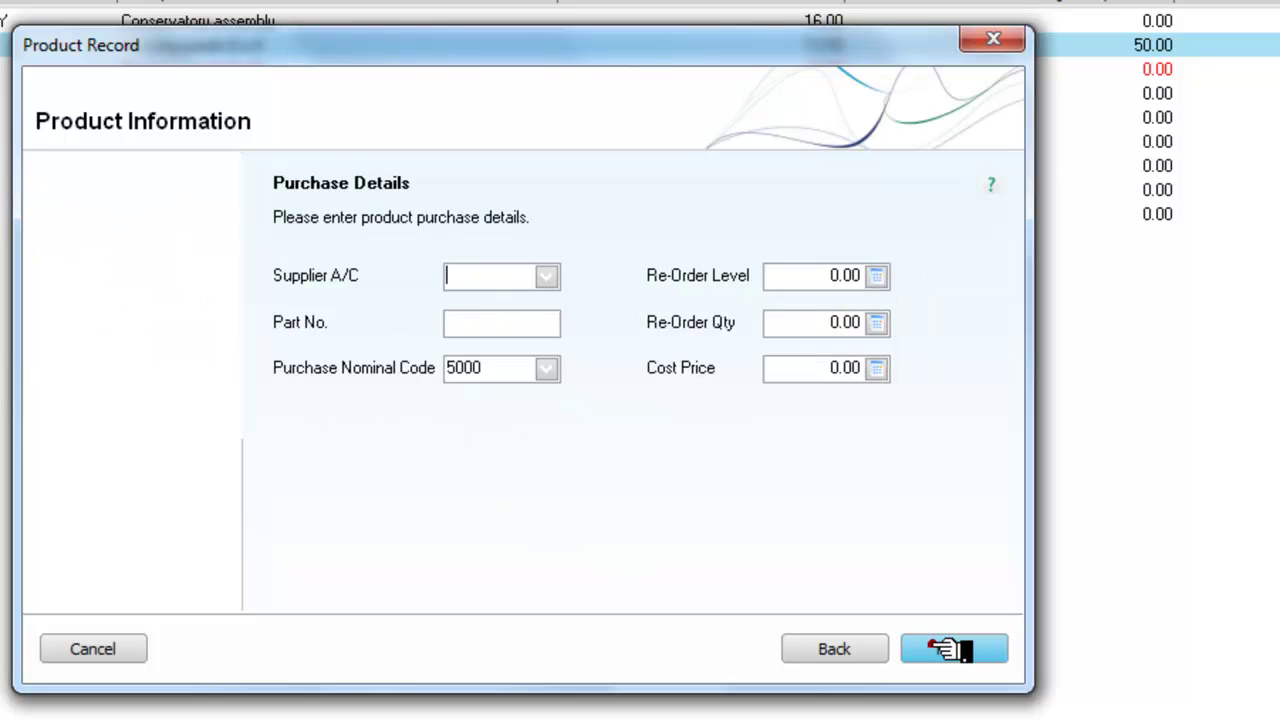
# - Set supplier Forest Timber, re-order level 10, re-order quantity 60 and cost price 8.21
pyautogui.click(545, 278)
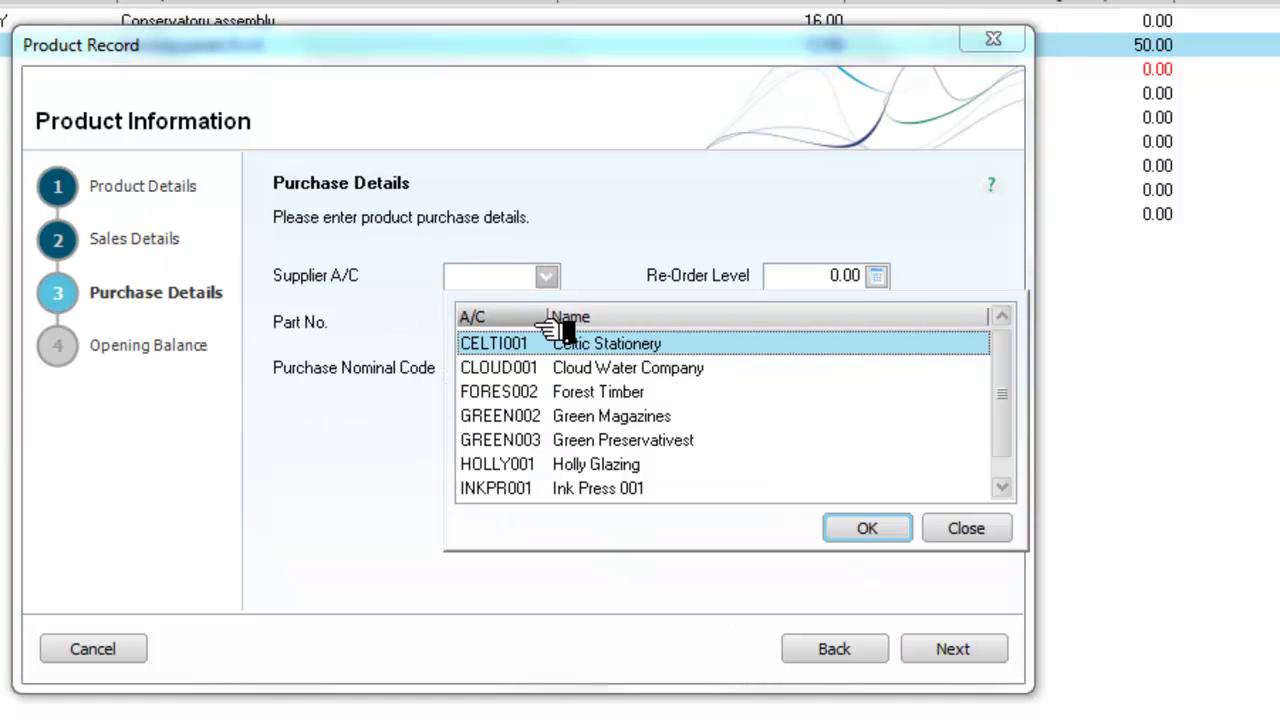
pyautogui.click(545, 391)
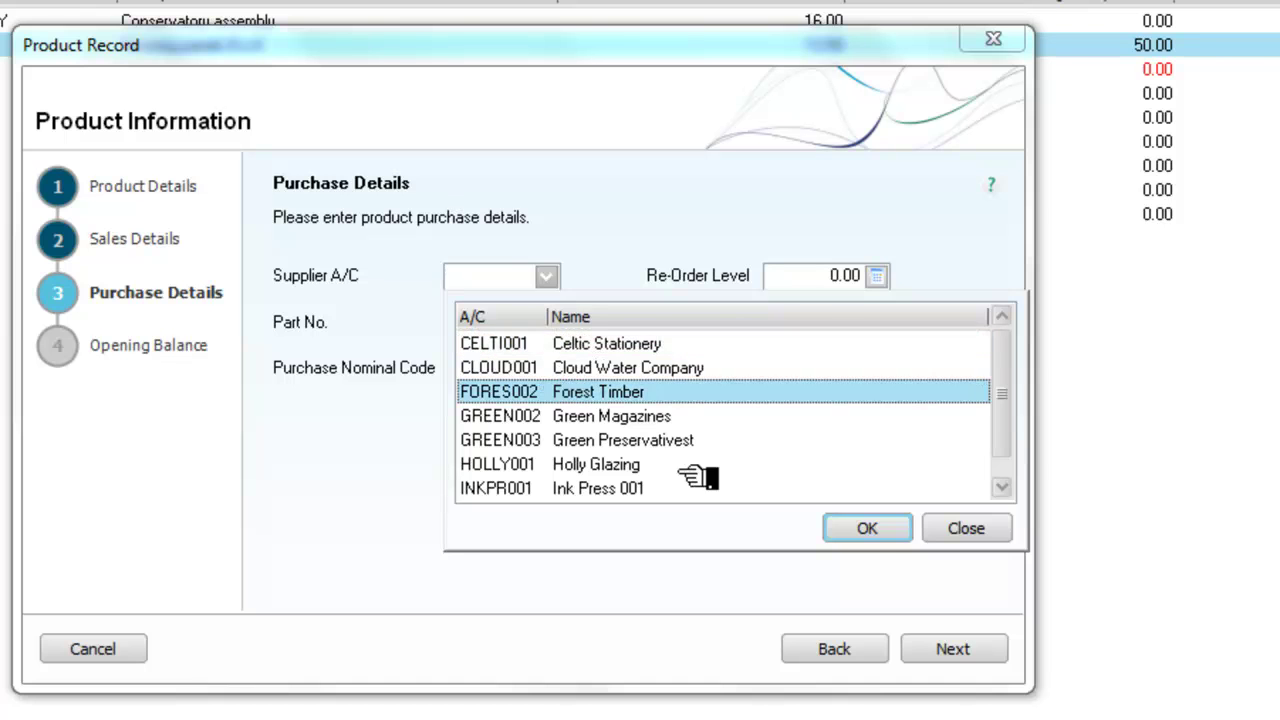
pyautogui.click(866, 528)
pyautogui.press('Tab')
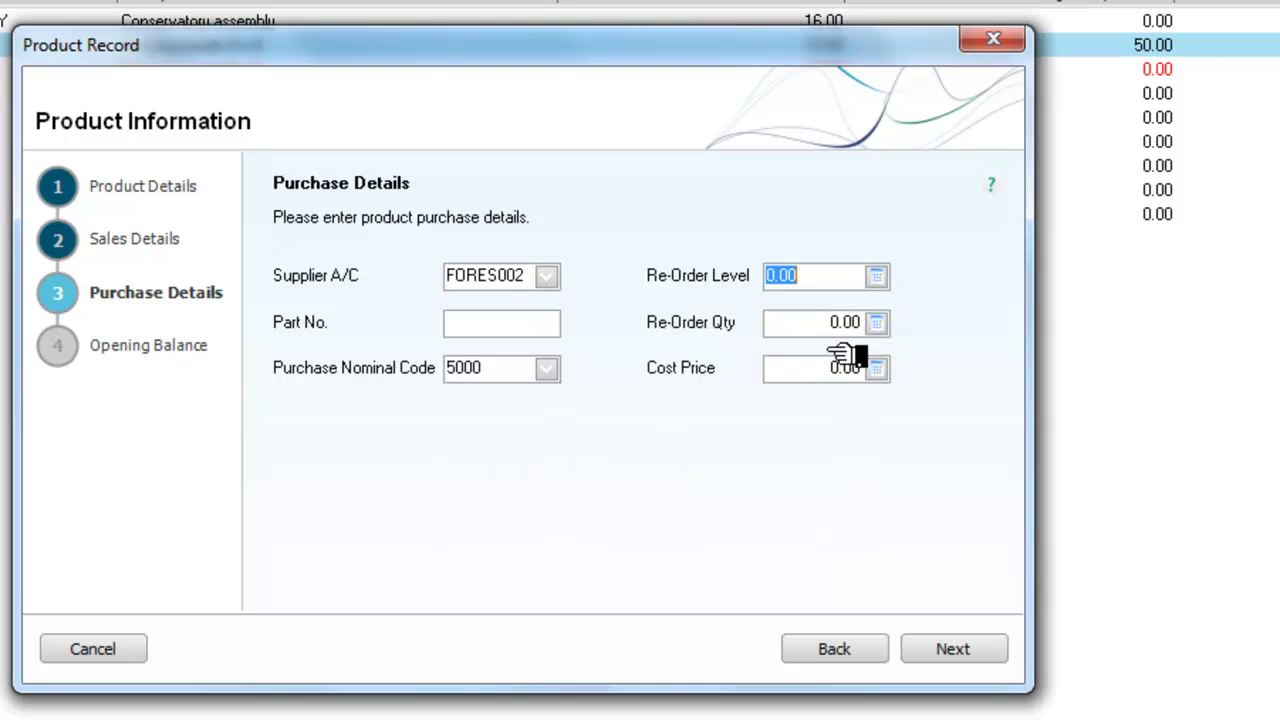
pyautogui.write('1')
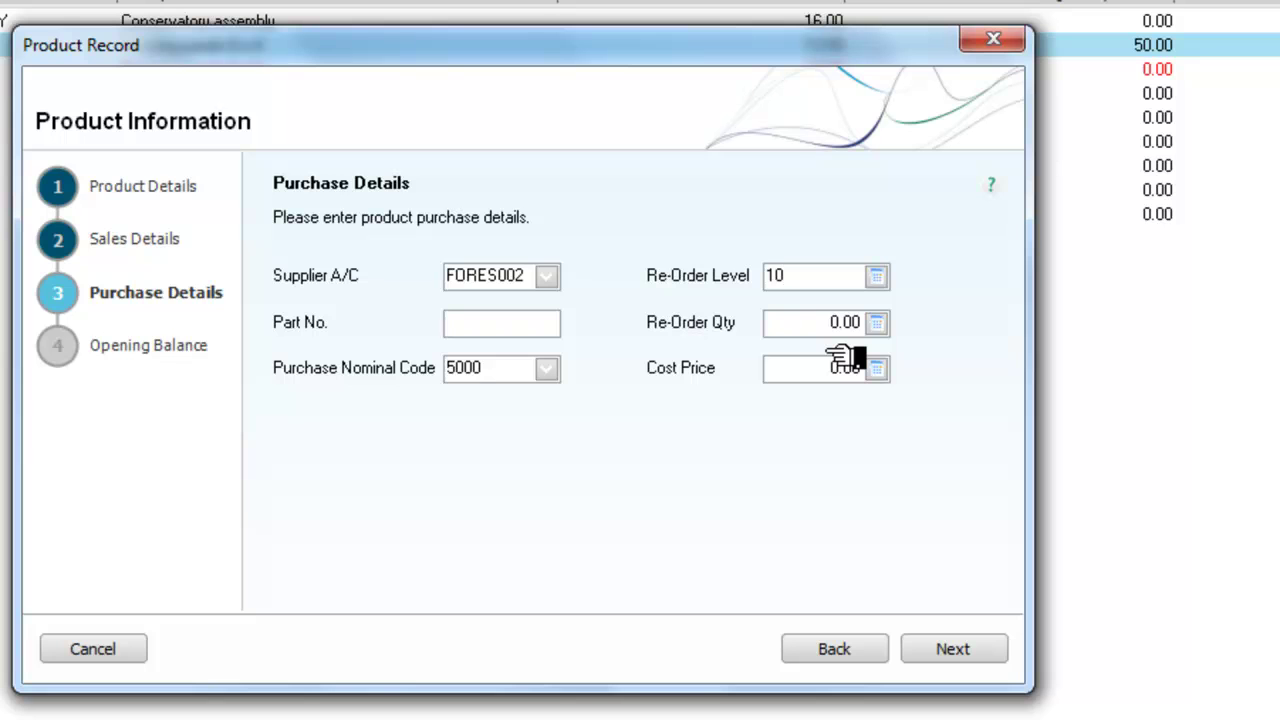
pyautogui.write('0')
pyautogui.press('Tab')
pyautogui.press('Tab')
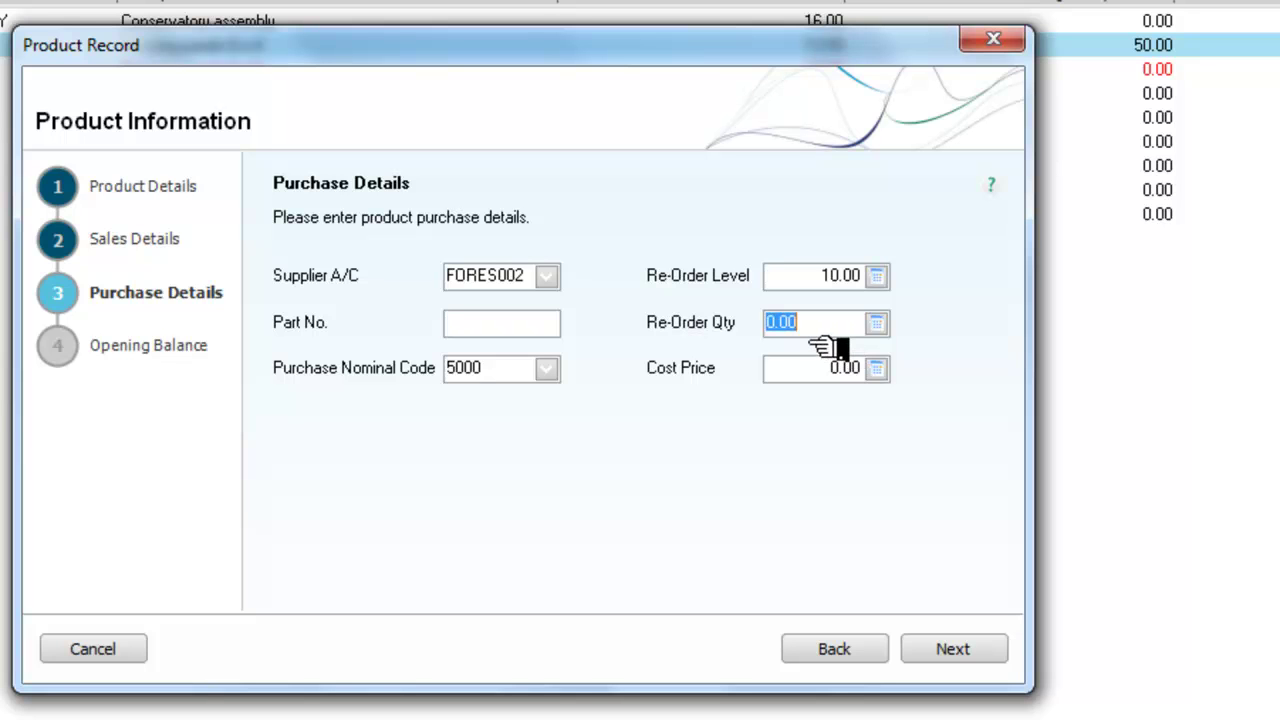
pyautogui.write('60')
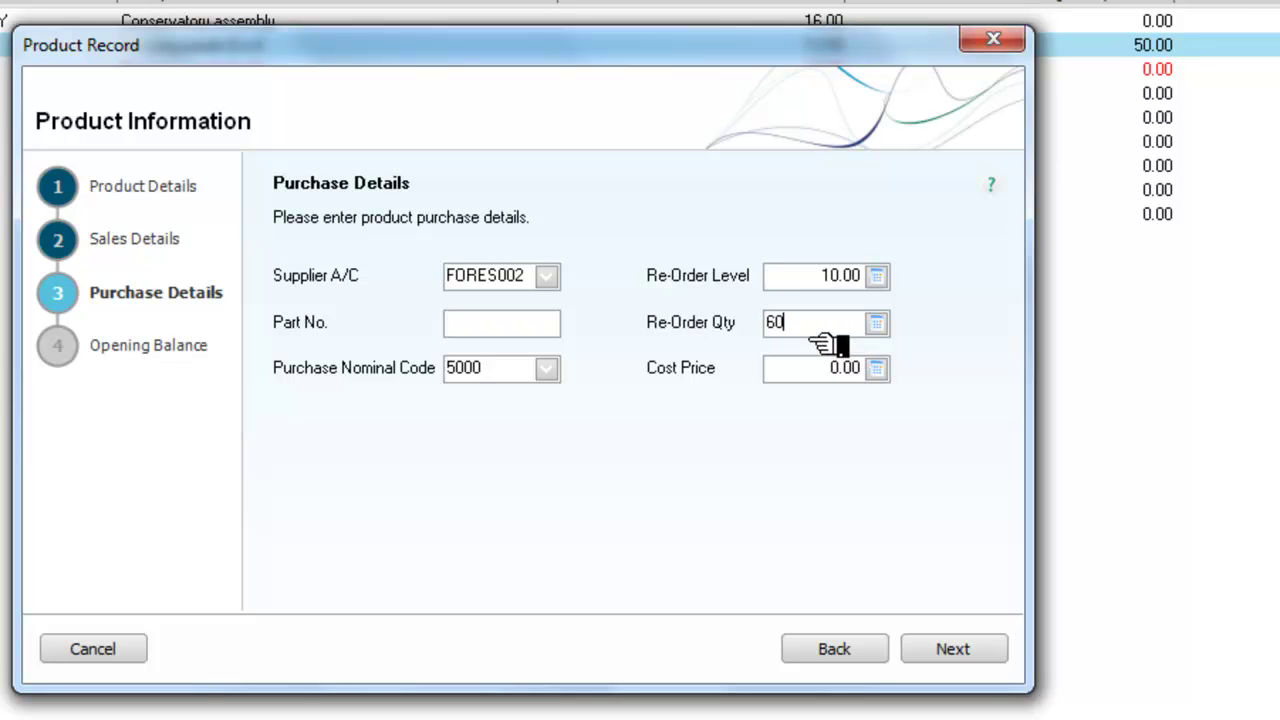
pyautogui.press('Tab')
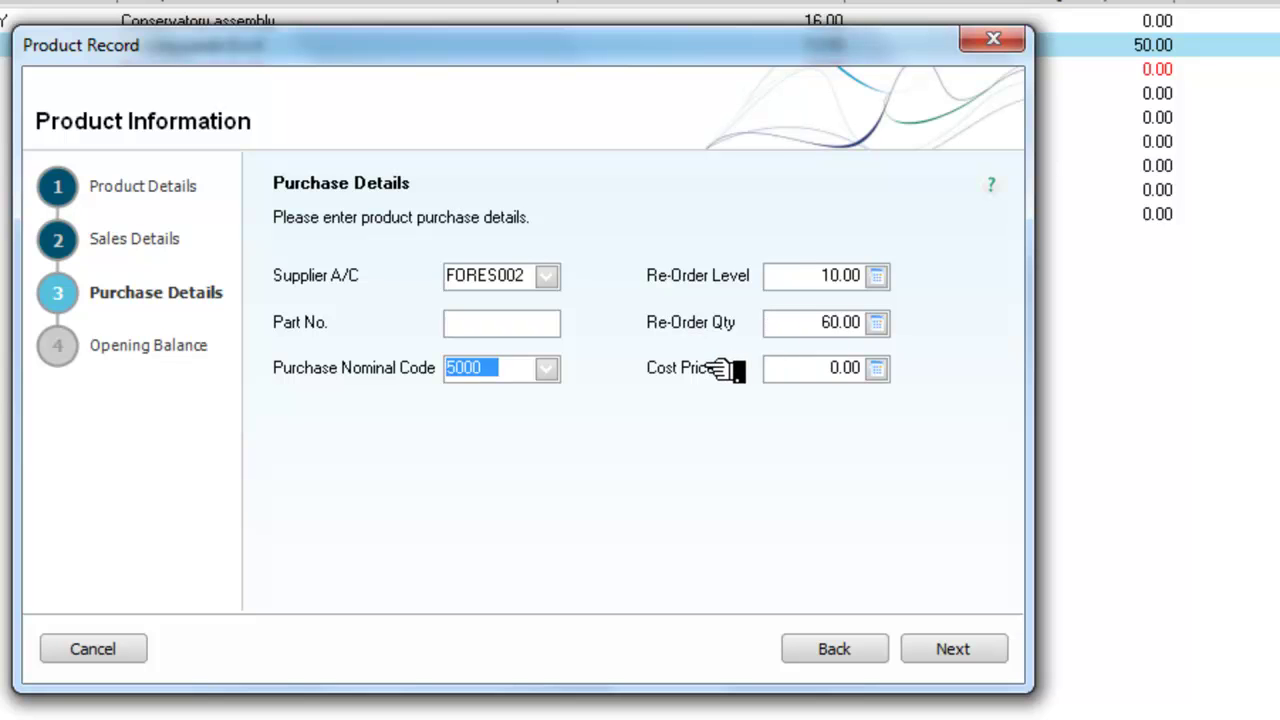
pyautogui.press('Tab')
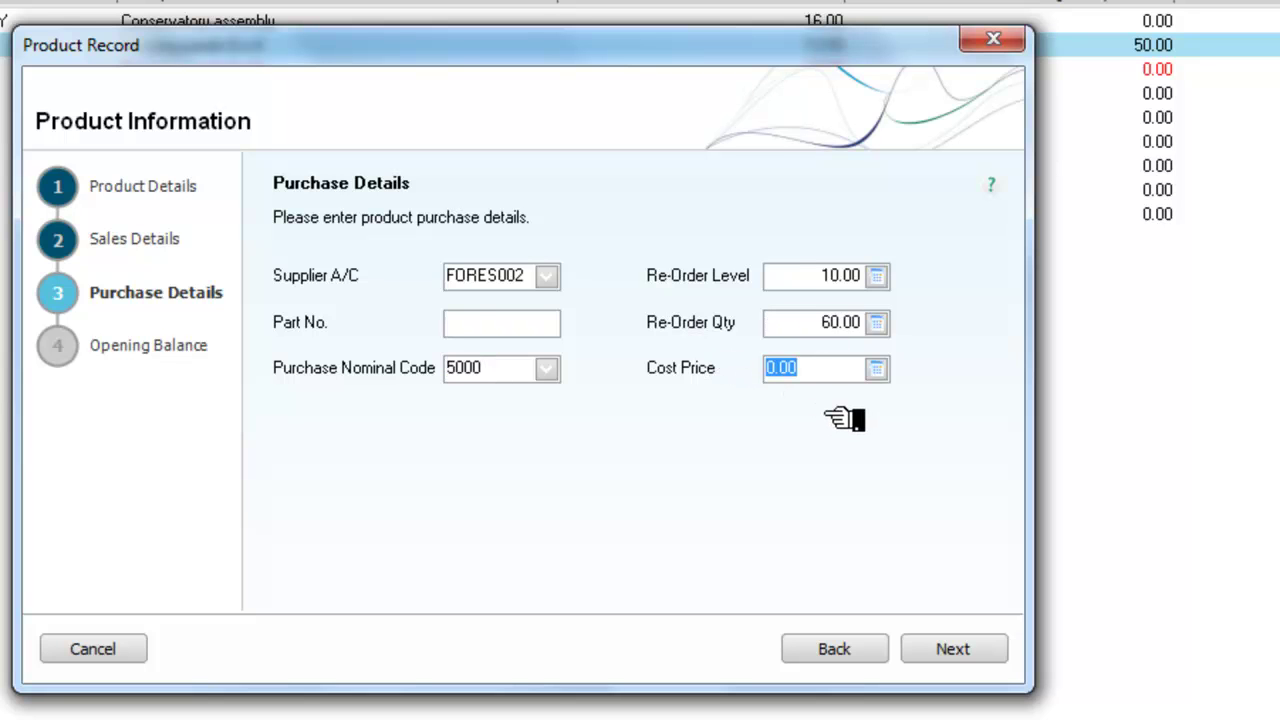
pyautogui.write('8.21')
pyautogui.press('Tab')
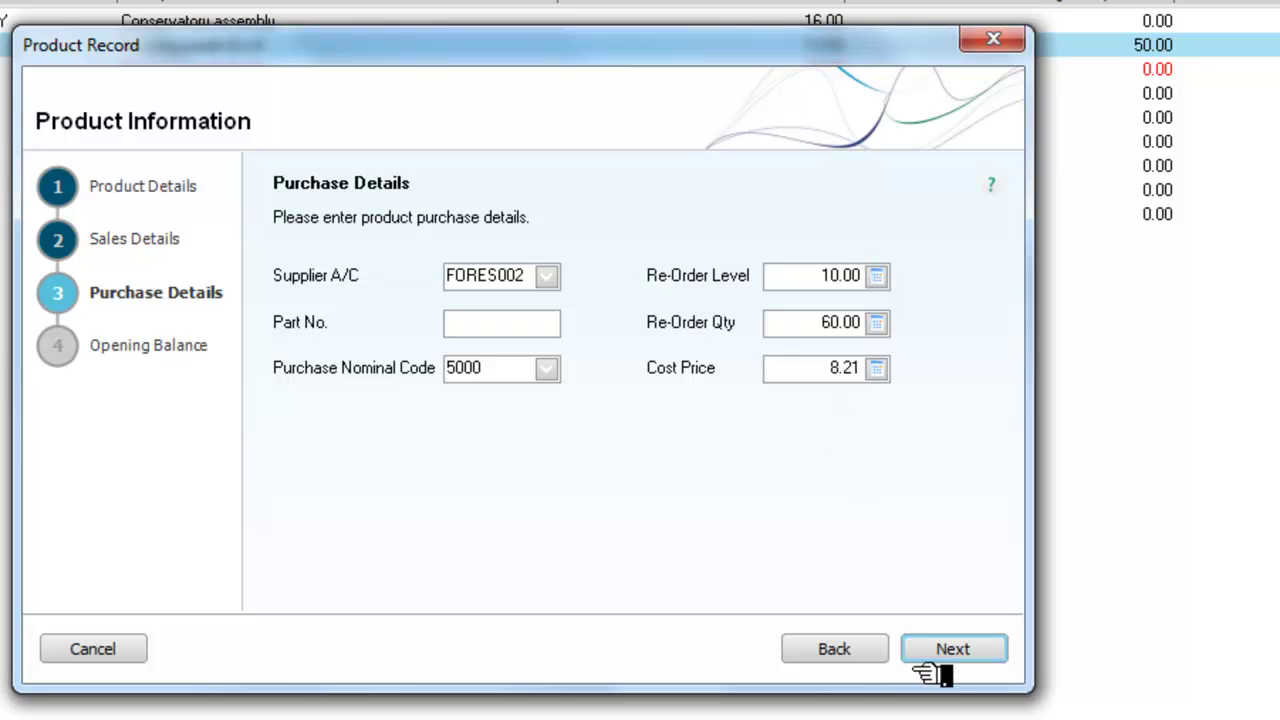
pyautogui.click(955, 648)
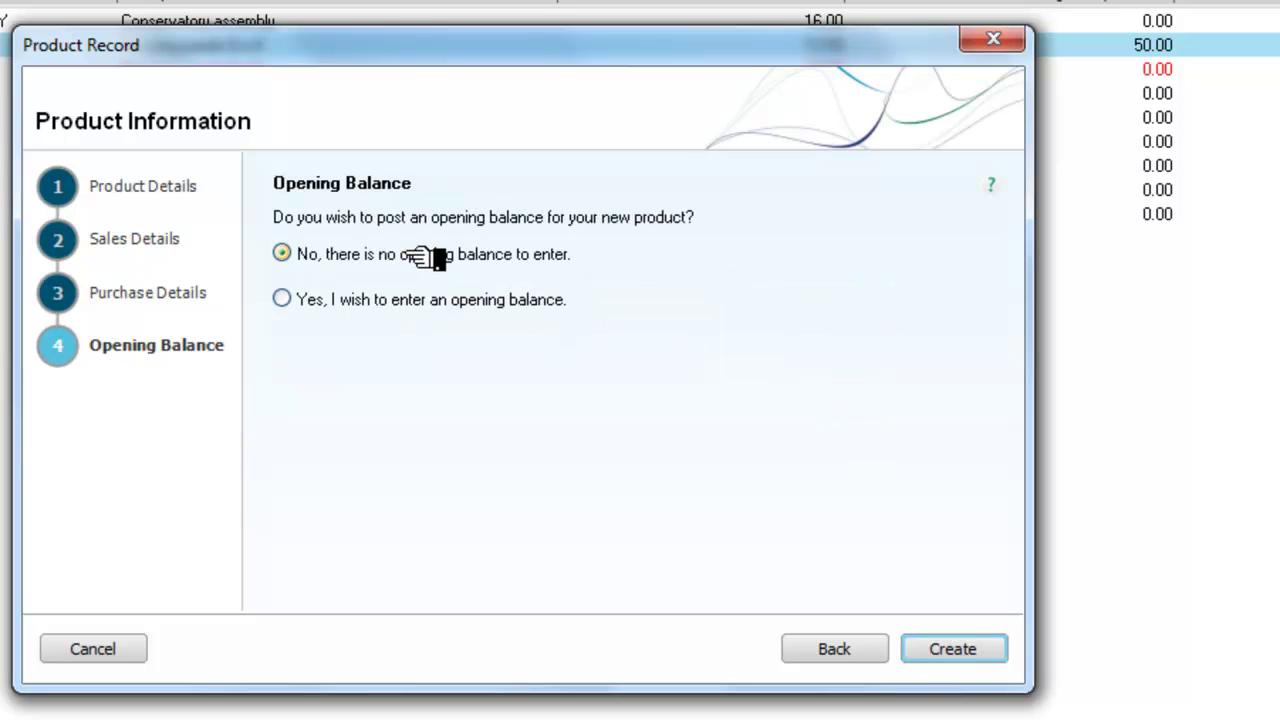
# - Create the FENCE8X6 product with no opening balance
pyautogui.click(940, 655)
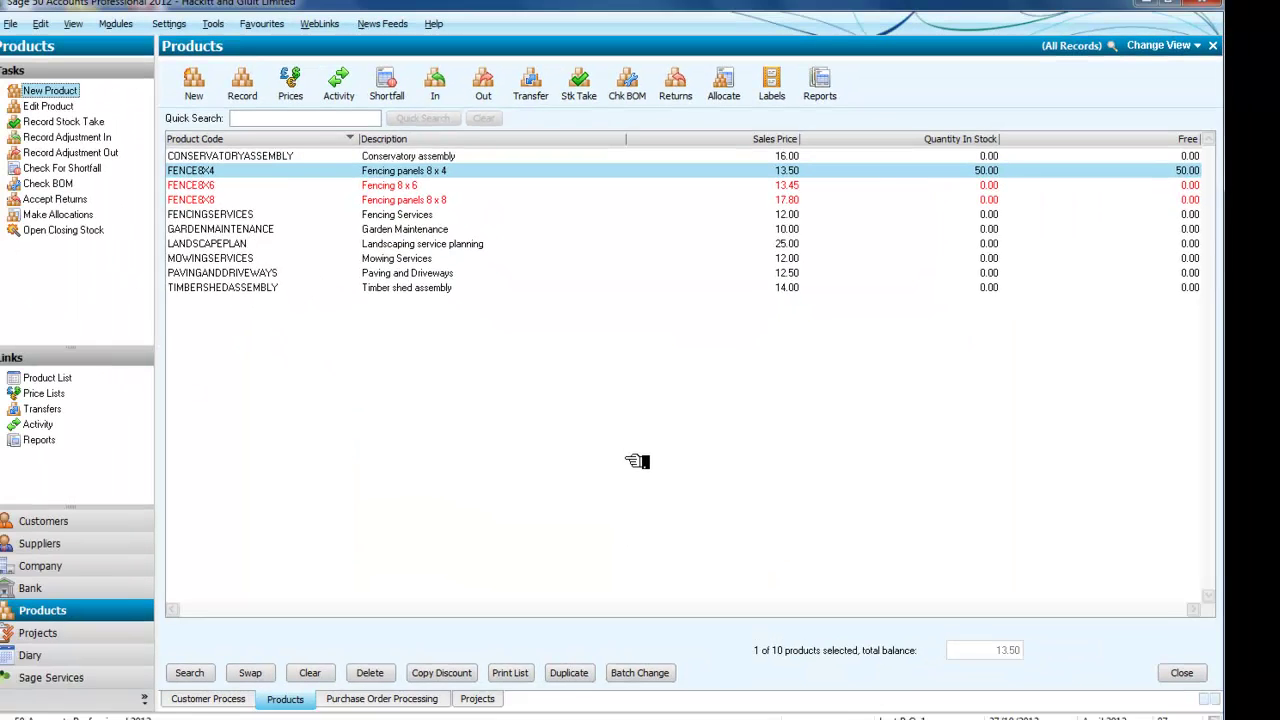